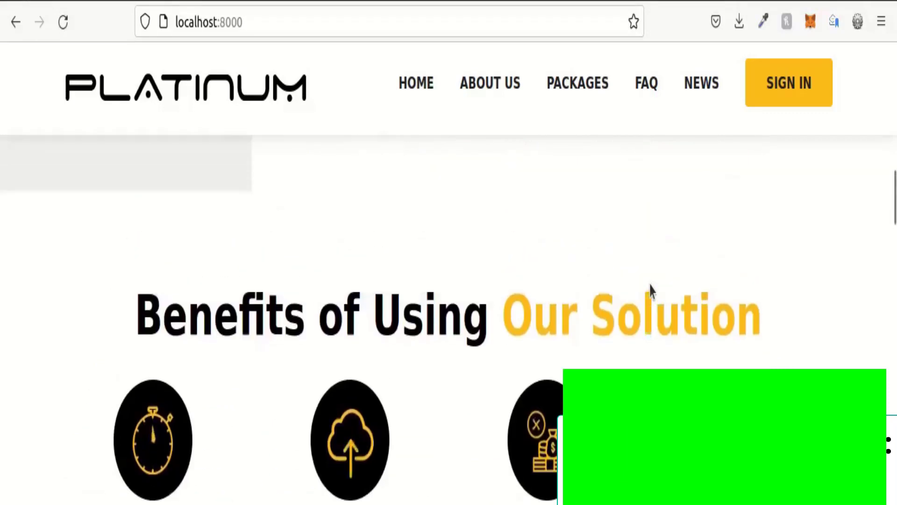
Scroll through the Platinum landing page to look over its content
scroll(621, 286, down, 7)
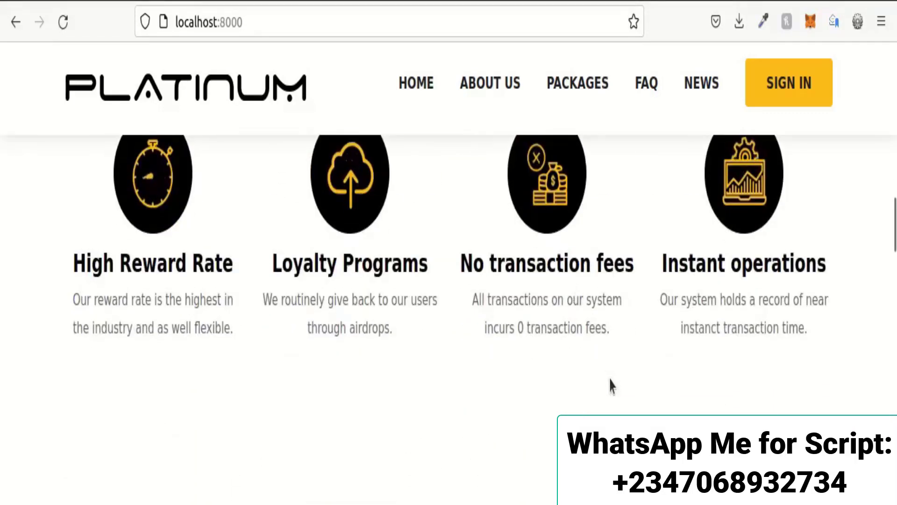
scroll(611, 384, down, 3)
scroll(608, 383, down, 5)
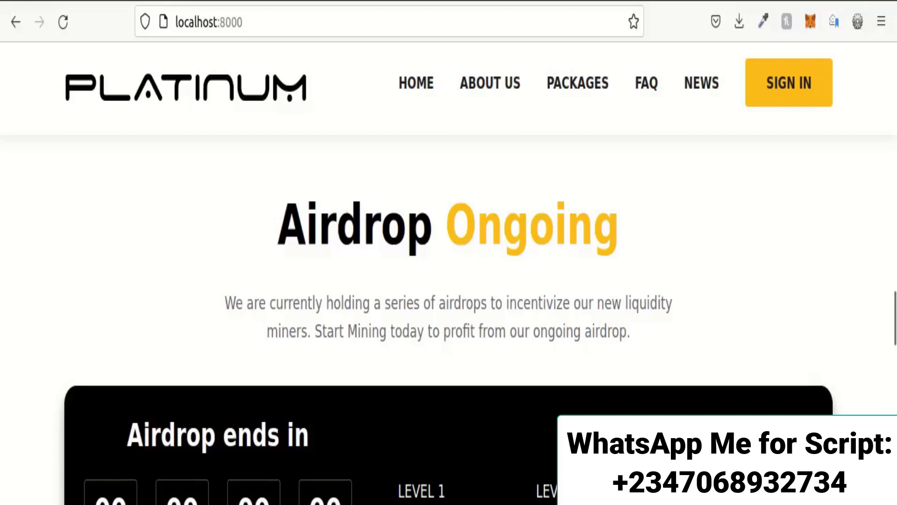
scroll(448, 280, down, 5)
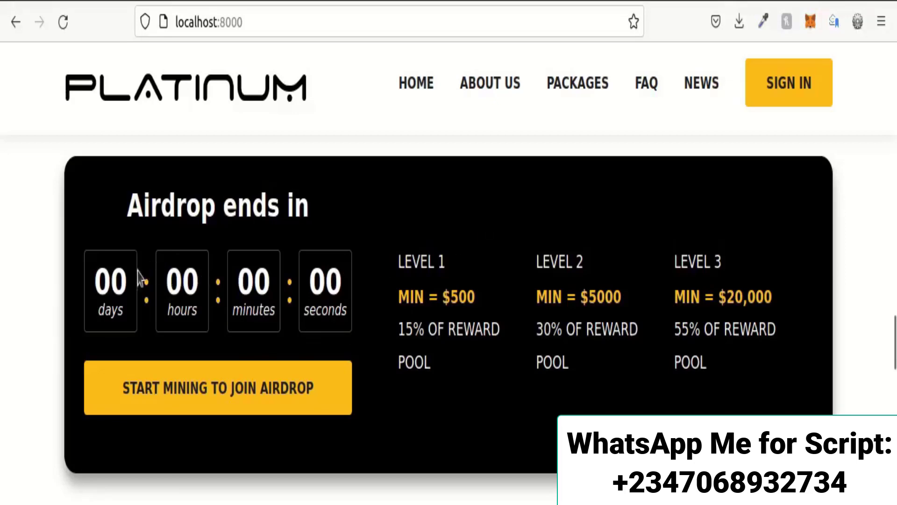
scroll(281, 280, down, 5)
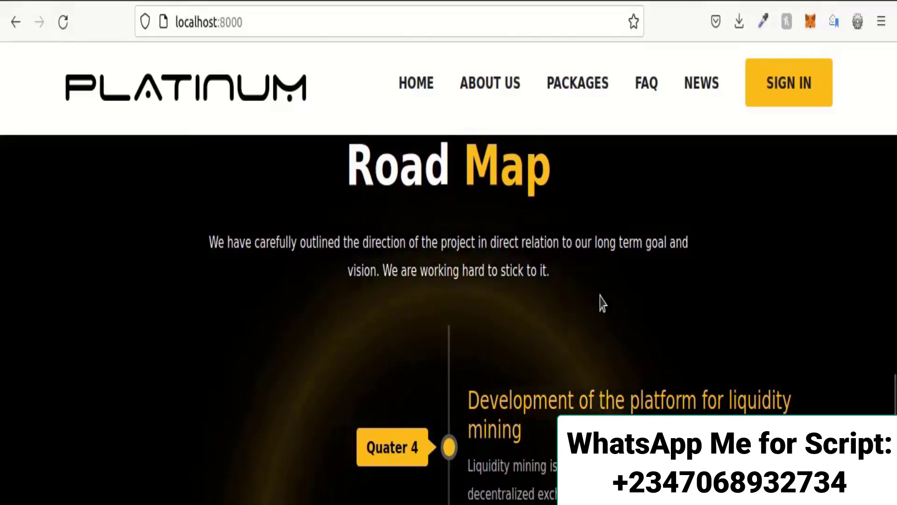
scroll(539, 331, down, 2)
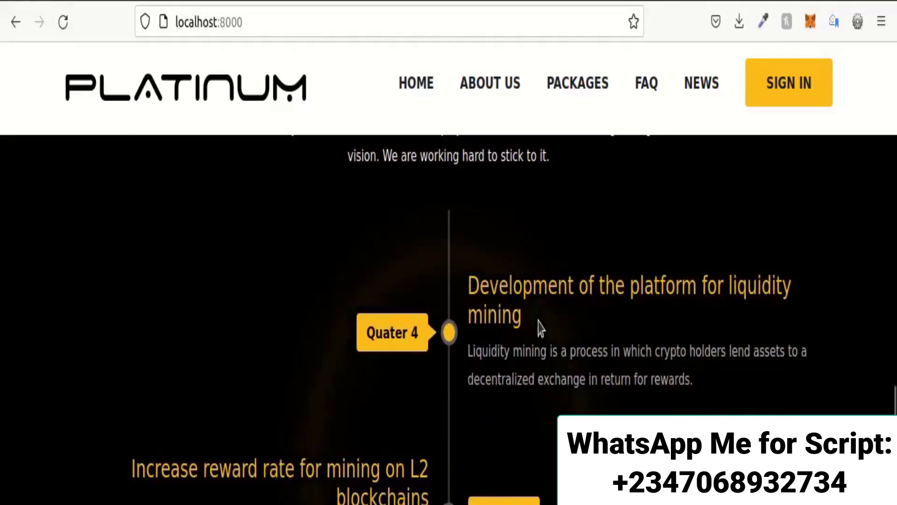
scroll(538, 328, down, 6)
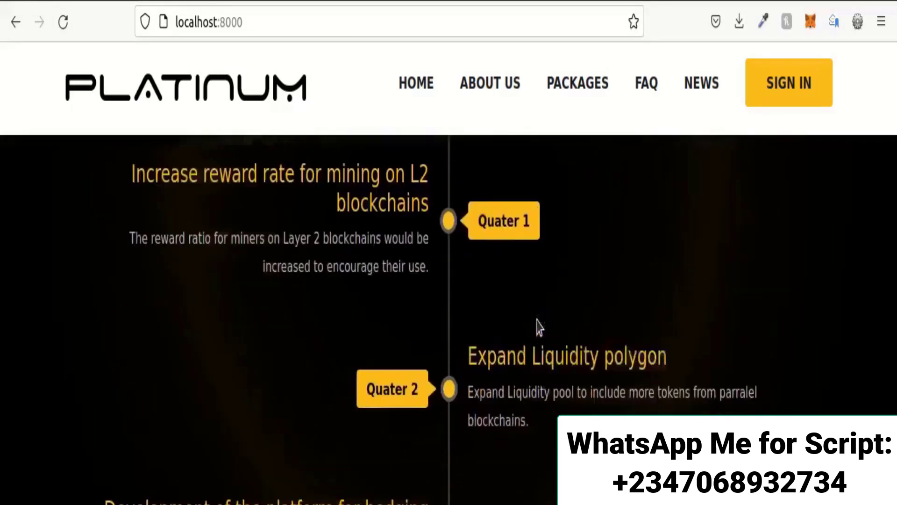
scroll(535, 321, down, 5)
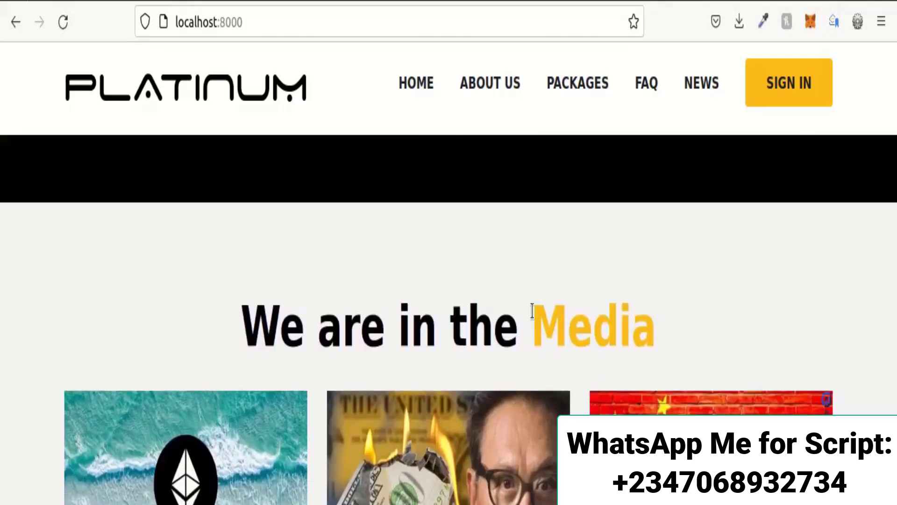
scroll(534, 314, down, 2)
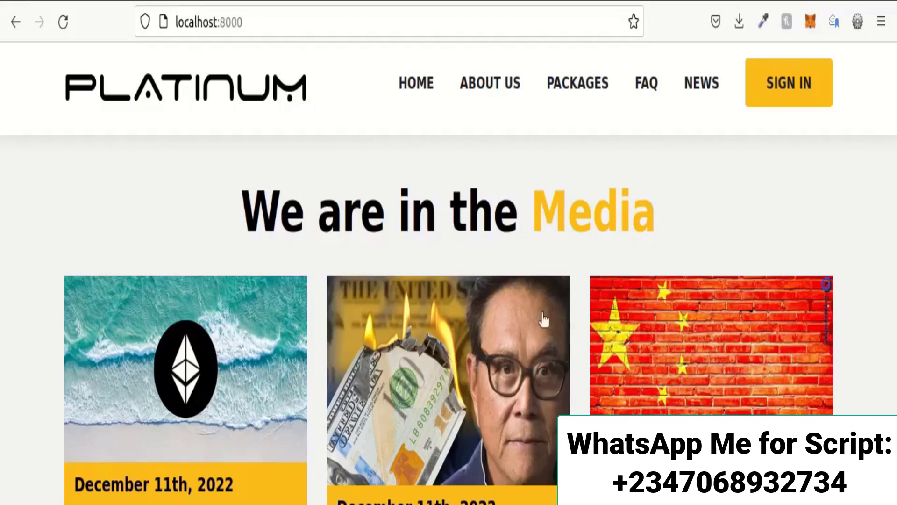
scroll(523, 299, down, 10)
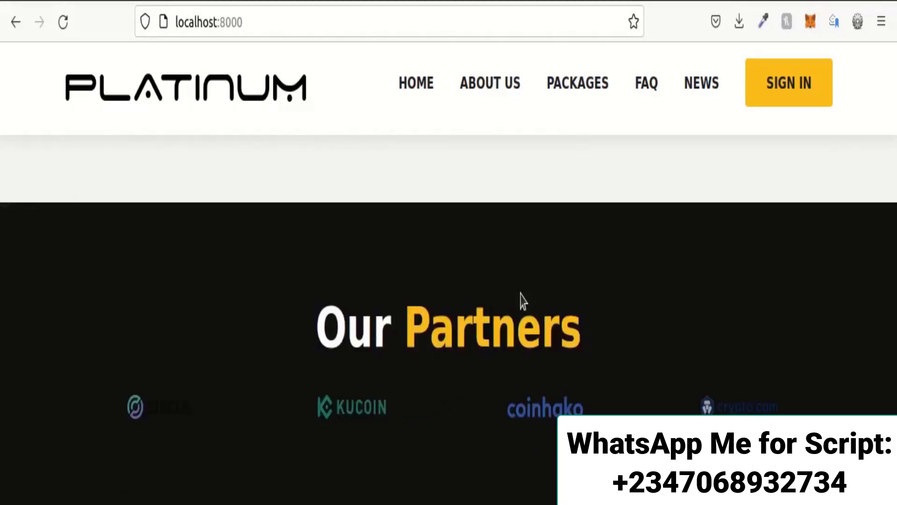
scroll(522, 300, down, 2)
scroll(522, 300, up, 2)
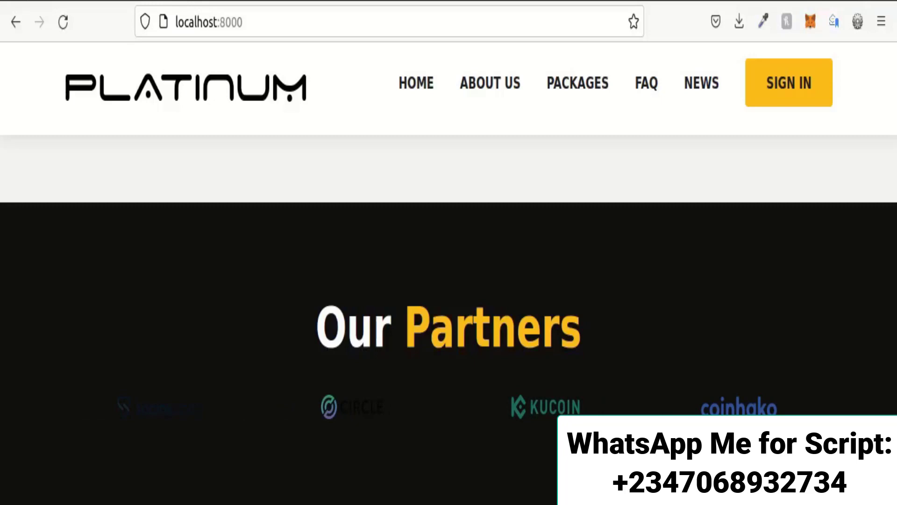
scroll(753, 377, down, 8)
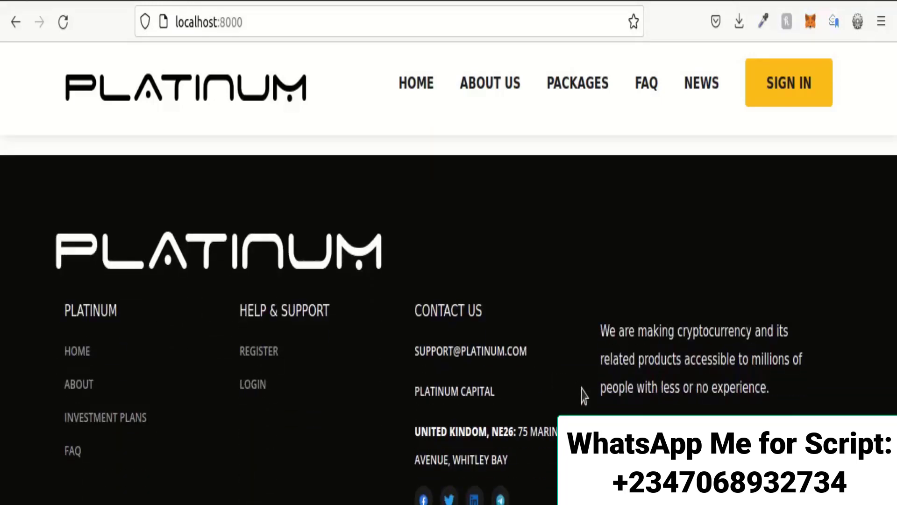
scroll(586, 398, down, 1)
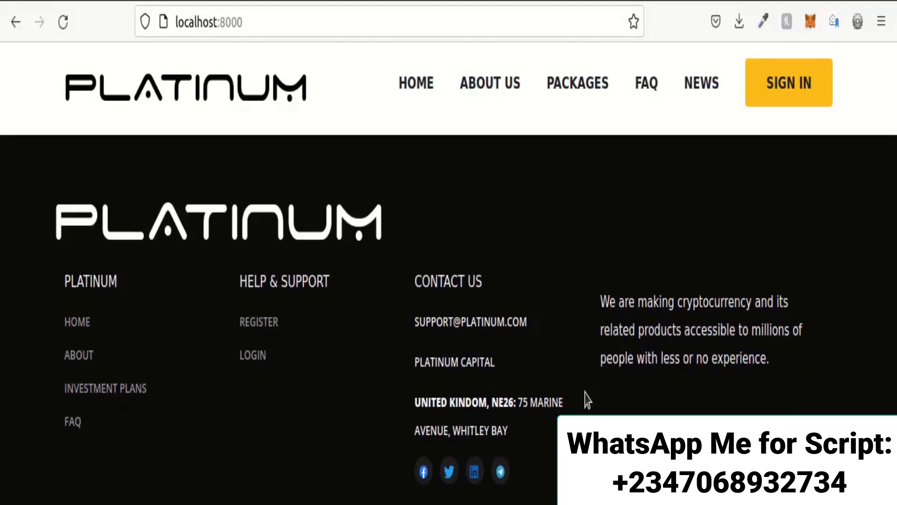
scroll(587, 398, up, 15)
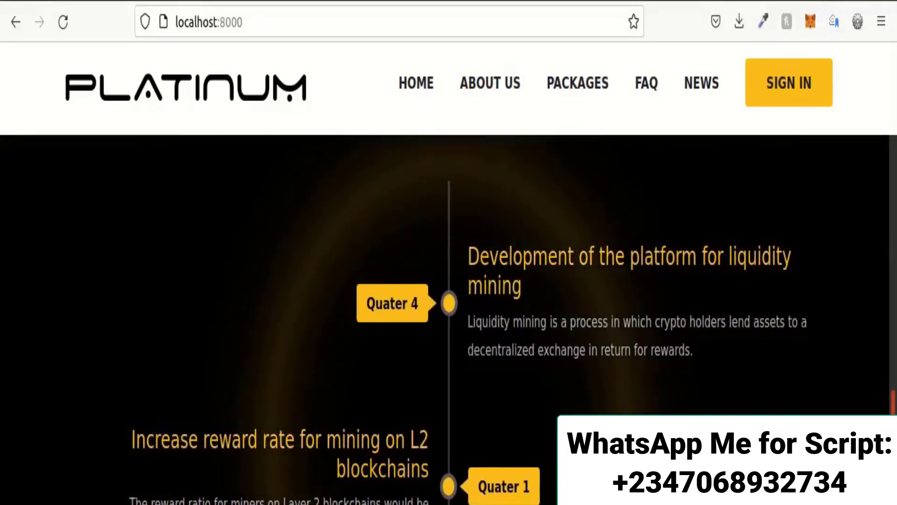
scroll(448, 318, up, 10)
scroll(869, 262, up, 5)
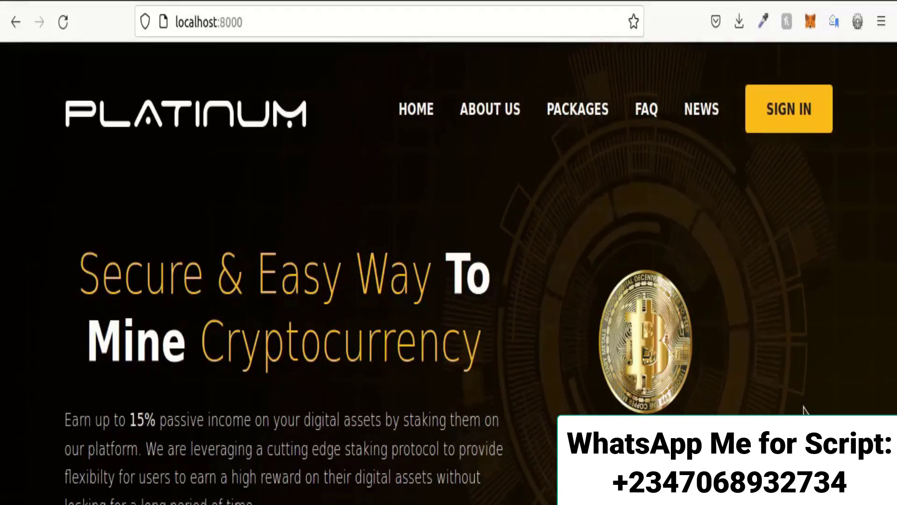
Sign in with the saved account's autofilled e-mail and password to reach the $330.00 dashboard
click(791, 104)
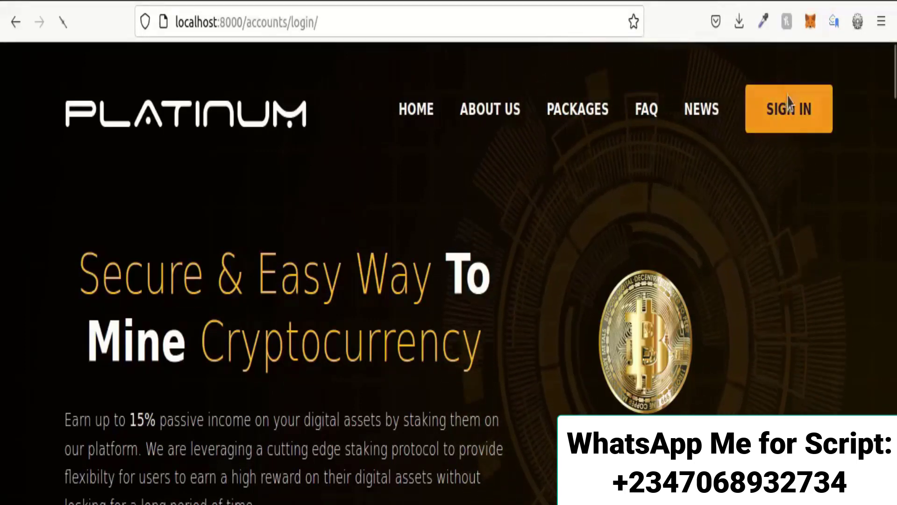
scroll(643, 208, down, 1)
scroll(643, 208, down, 4)
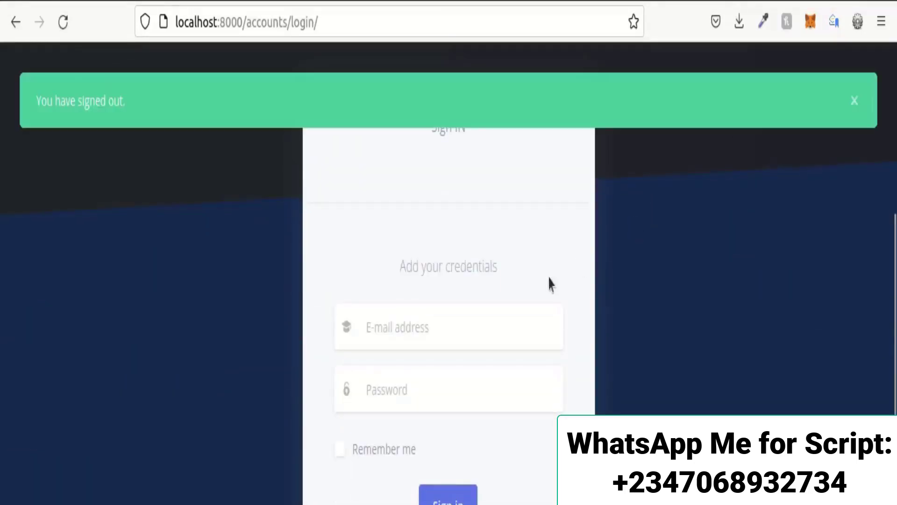
click(438, 332)
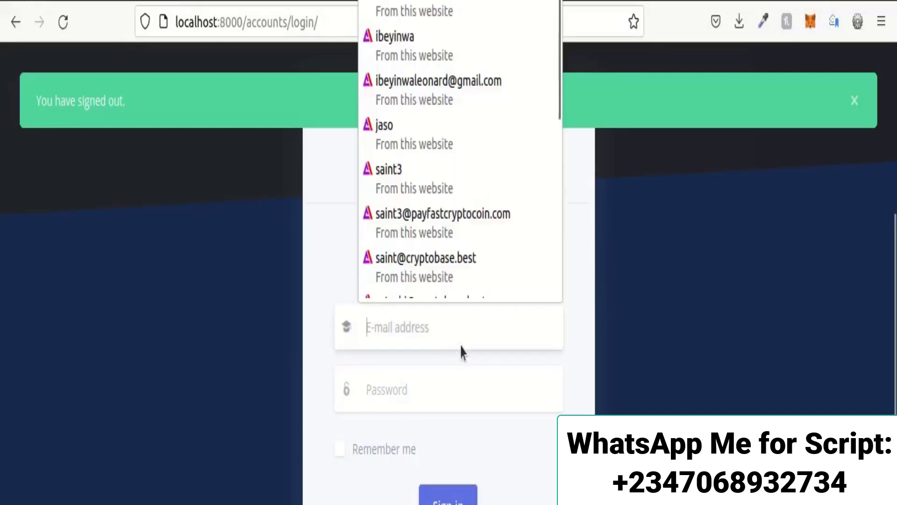
text(tre)
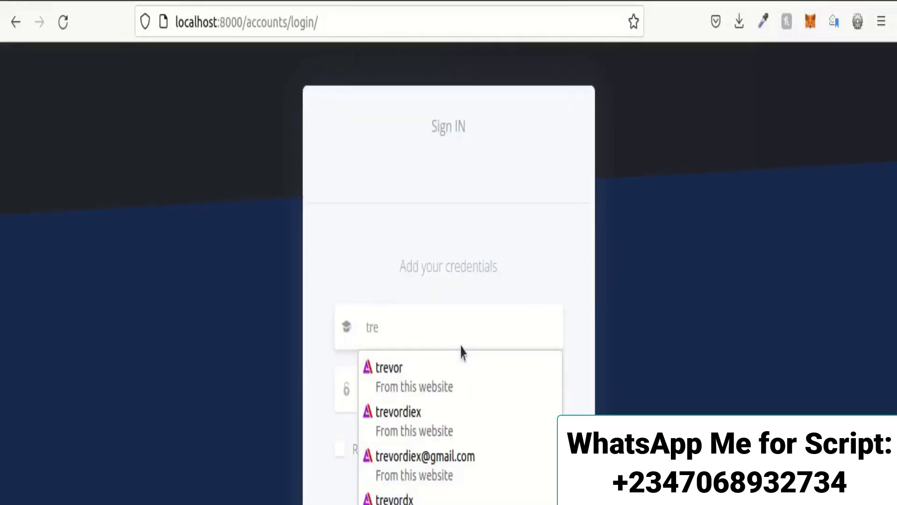
click(427, 456)
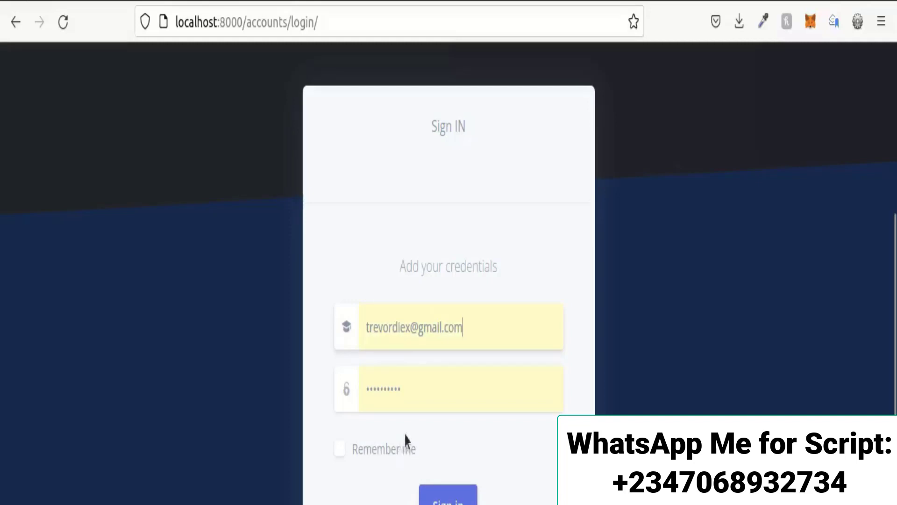
click(439, 496)
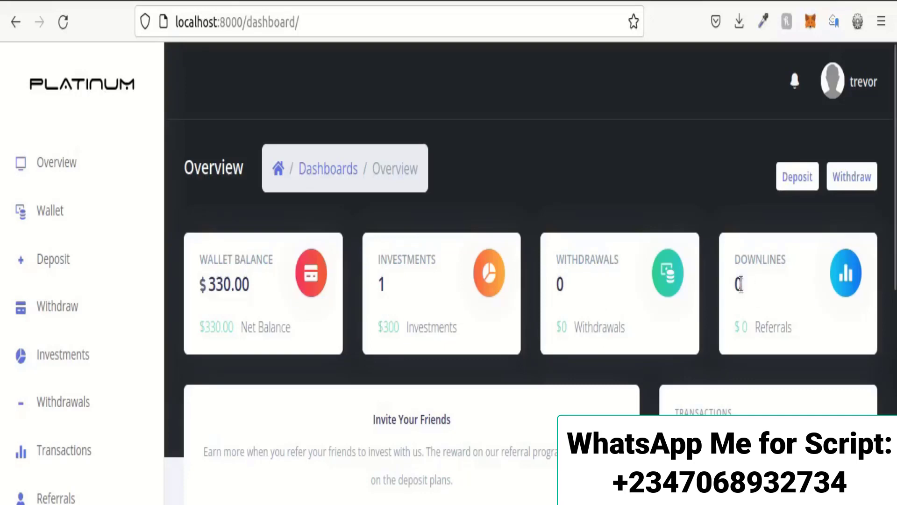
scroll(587, 263, down, 7)
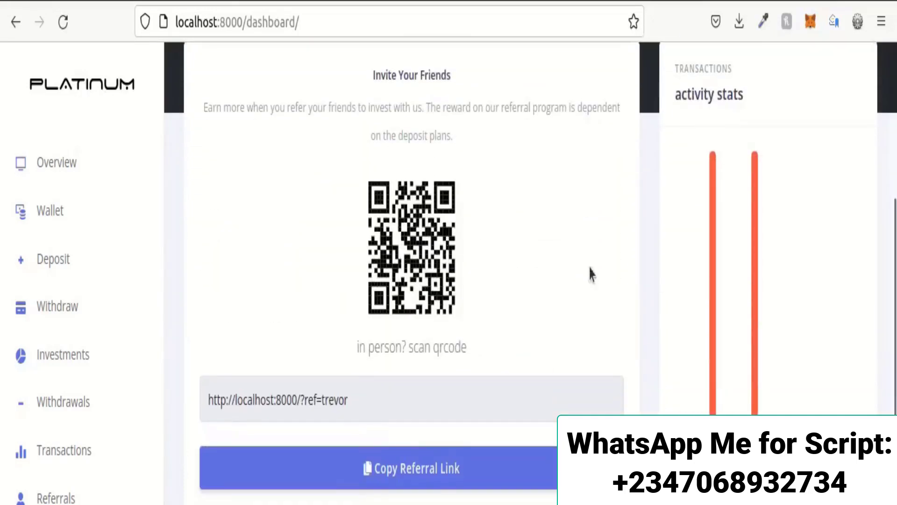
scroll(479, 273, up, 2)
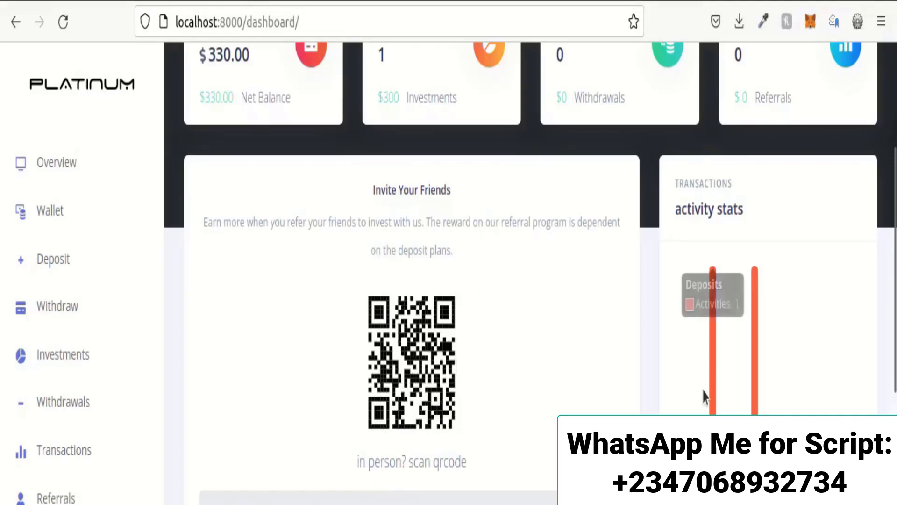
scroll(710, 397, down, 2)
scroll(693, 321, down, 4)
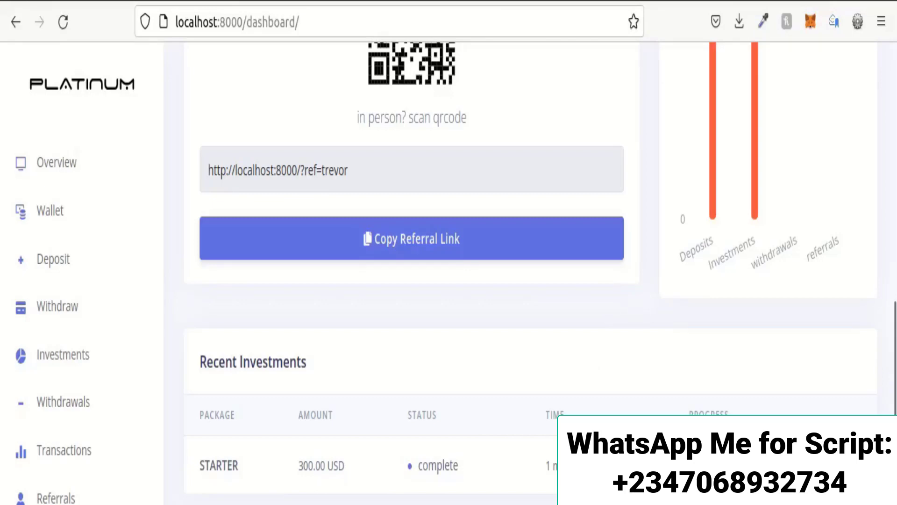
scroll(530, 273, down, 5)
scroll(726, 362, down, 1)
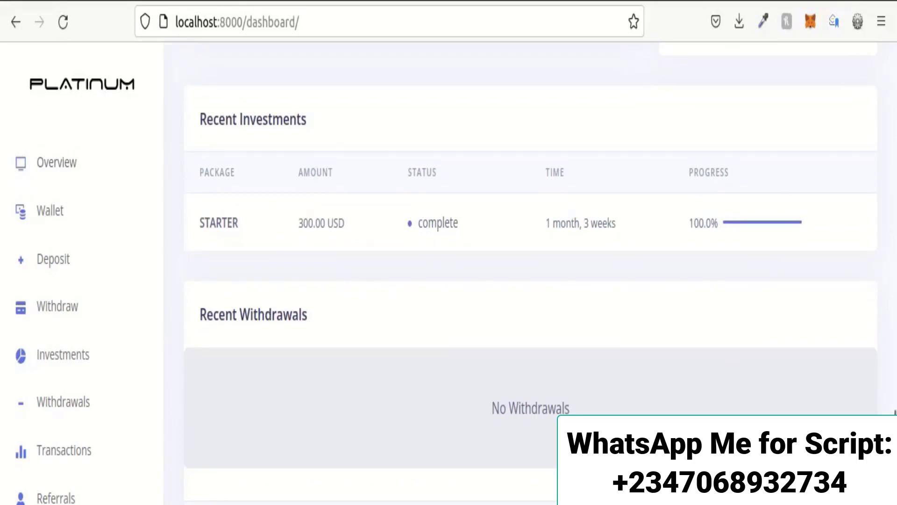
Open the Wallet page showing $330.00 total and spot balances, down to the Balance Chart
click(62, 216)
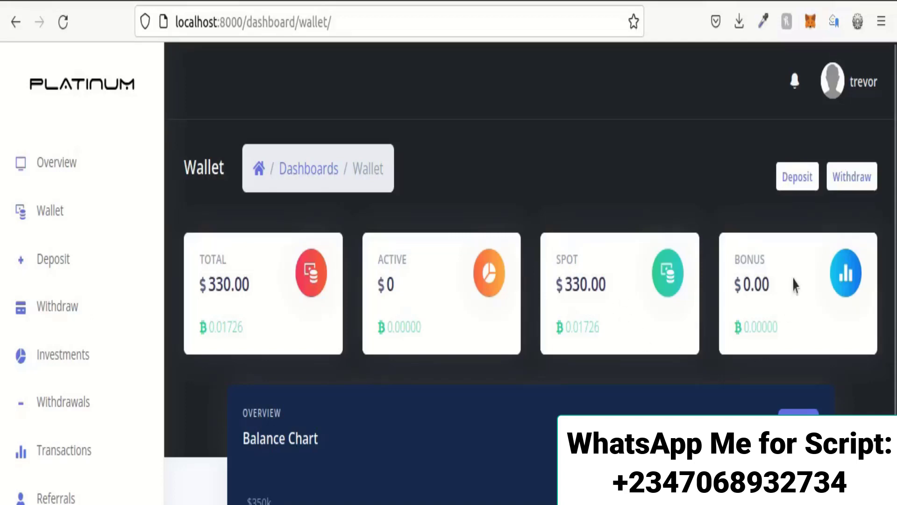
scroll(792, 283, down, 5)
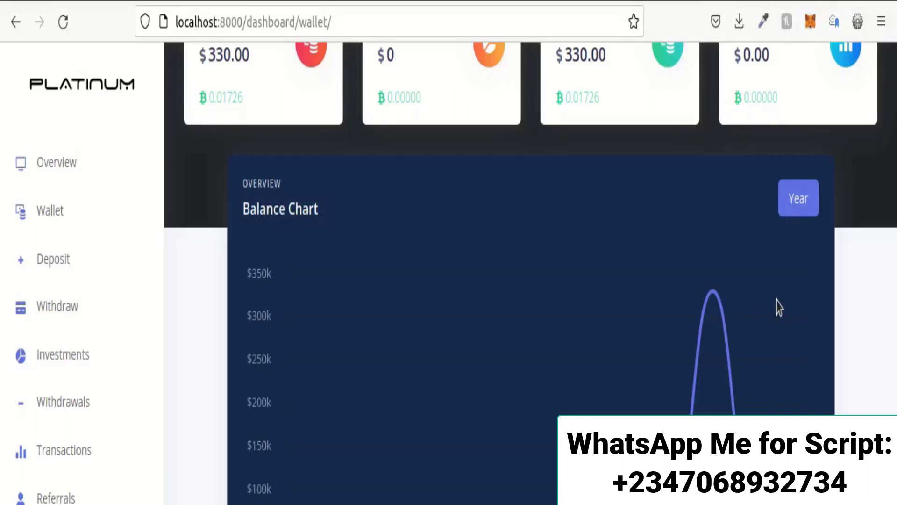
On the deposit page, view the BTC, USDT and BNB currency options without choosing, then go to Withdraw
click(62, 271)
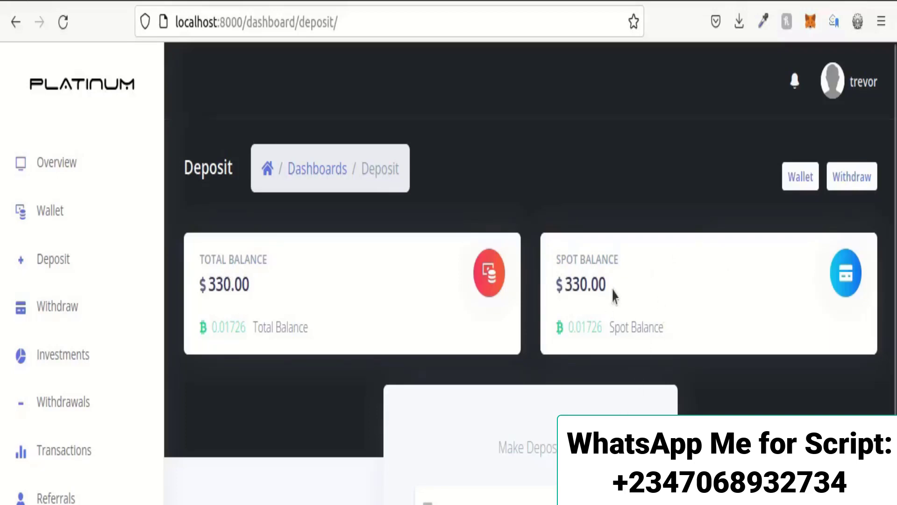
scroll(613, 294, down, 3)
click(460, 373)
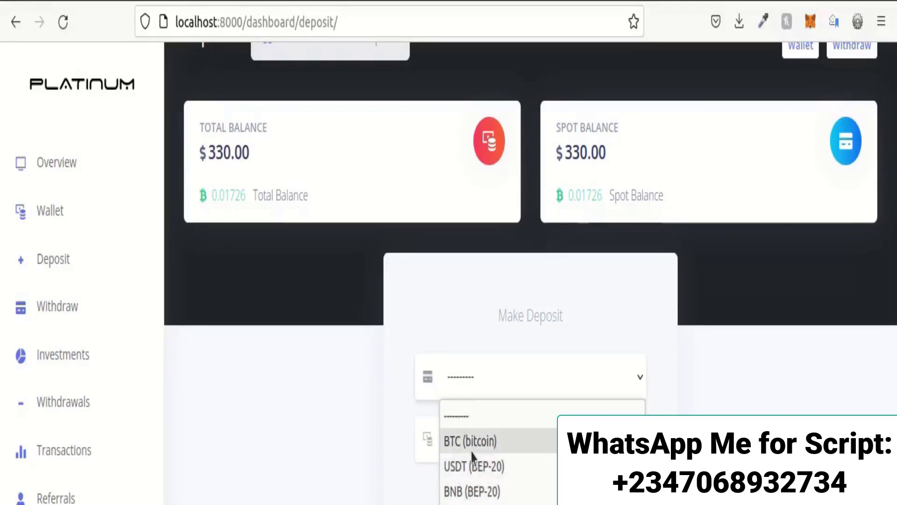
key(Escape)
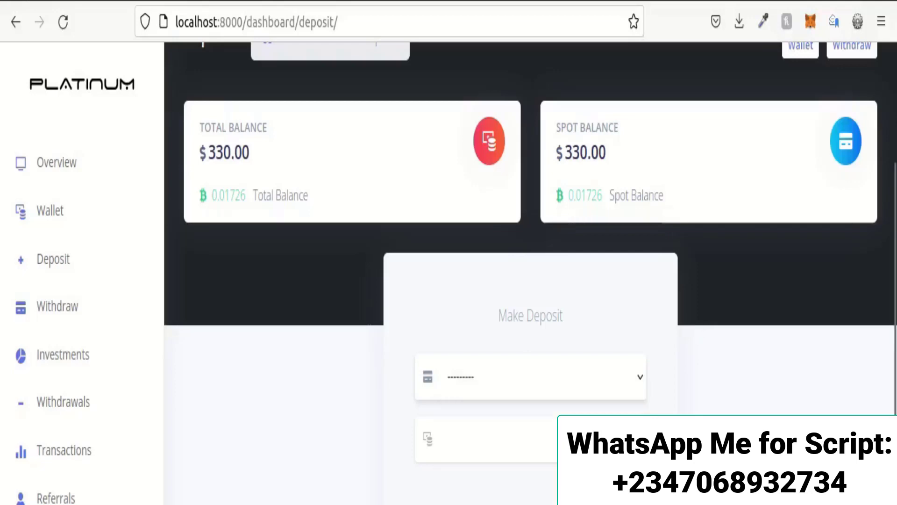
click(591, 378)
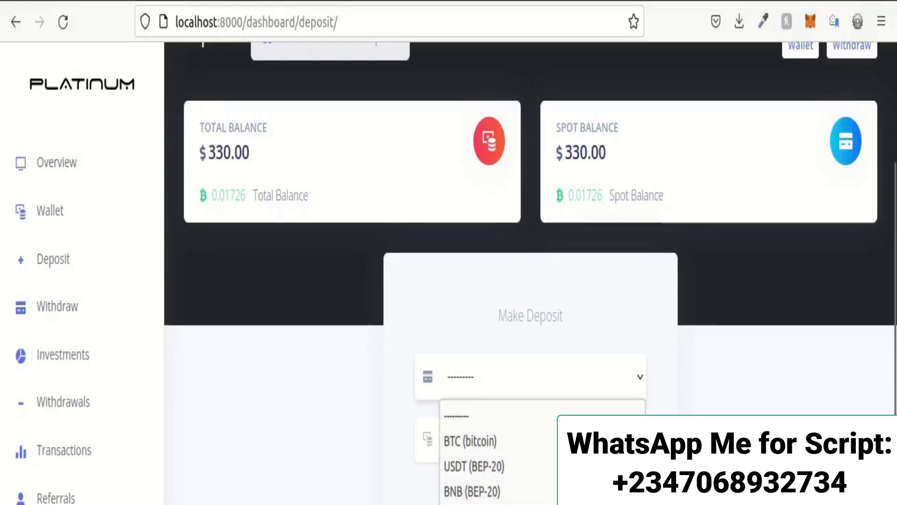
click(607, 381)
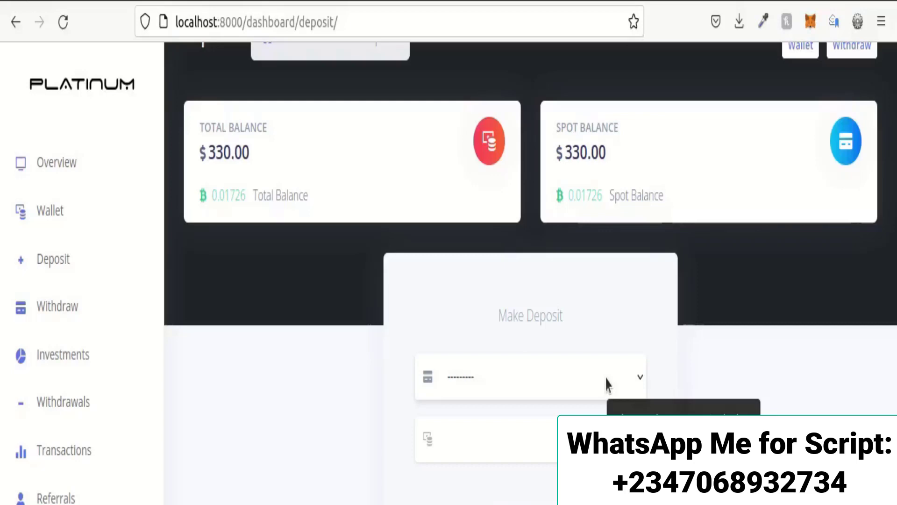
click(639, 381)
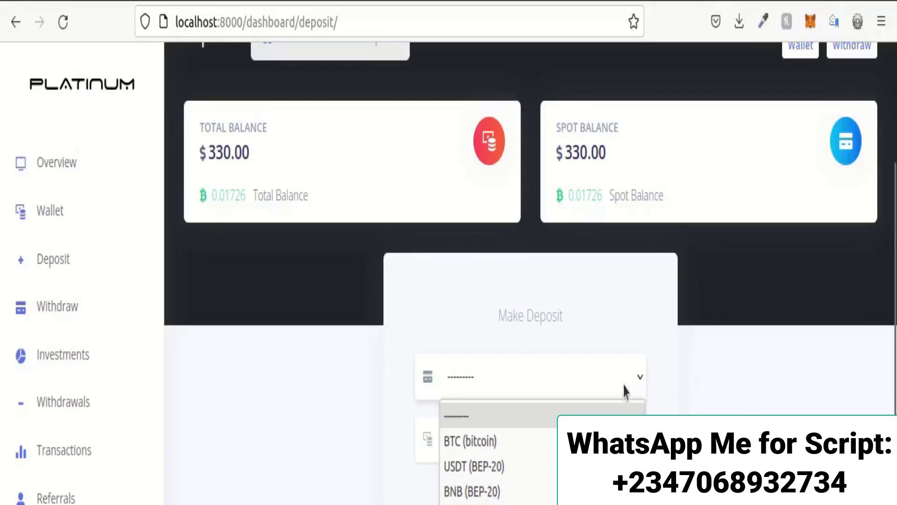
click(500, 403)
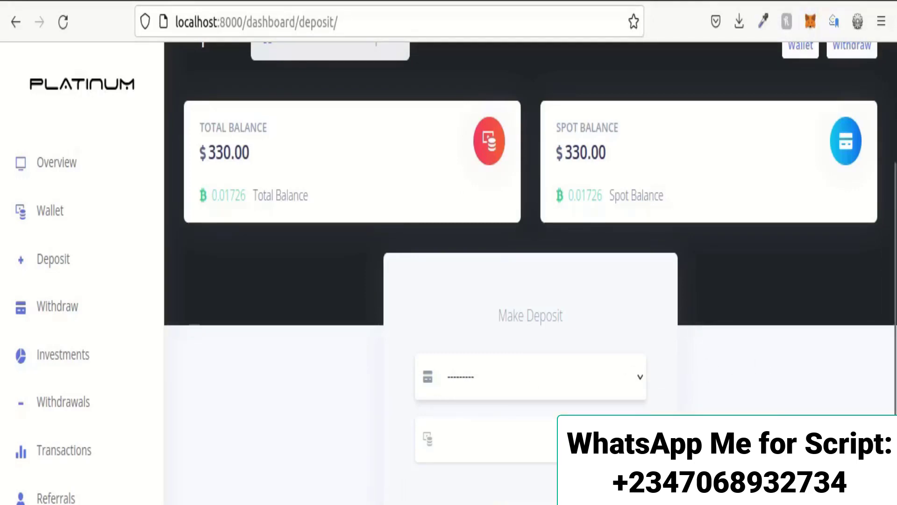
click(71, 307)
Check the saved withdrawal methods and amount field without changing them, then go to Investments
scroll(430, 472, down, 3)
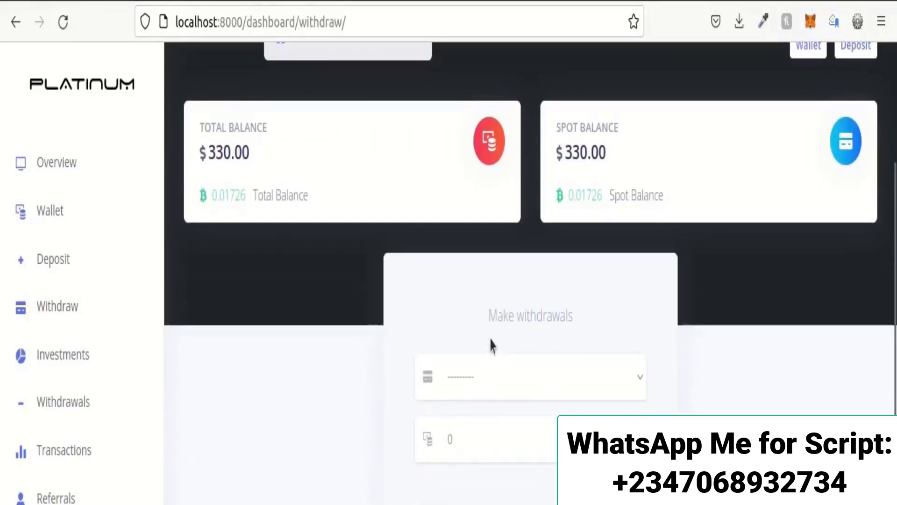
click(515, 377)
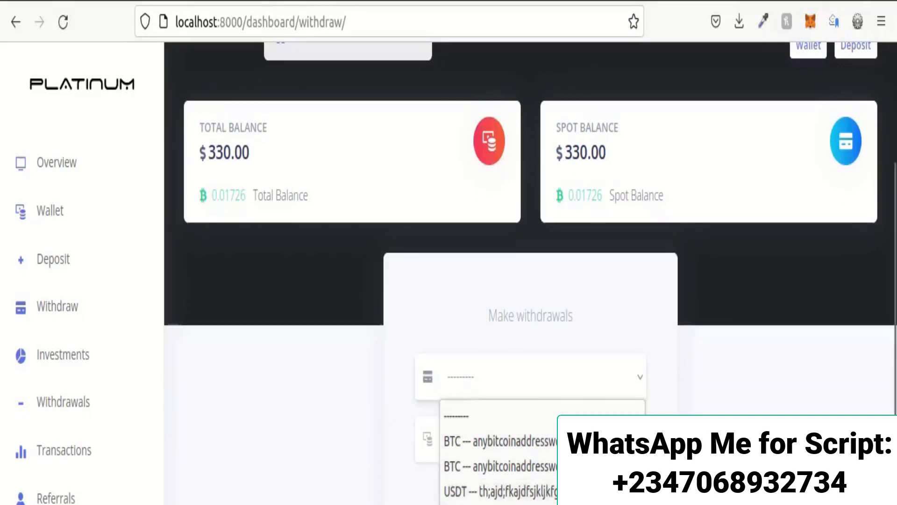
click(556, 374)
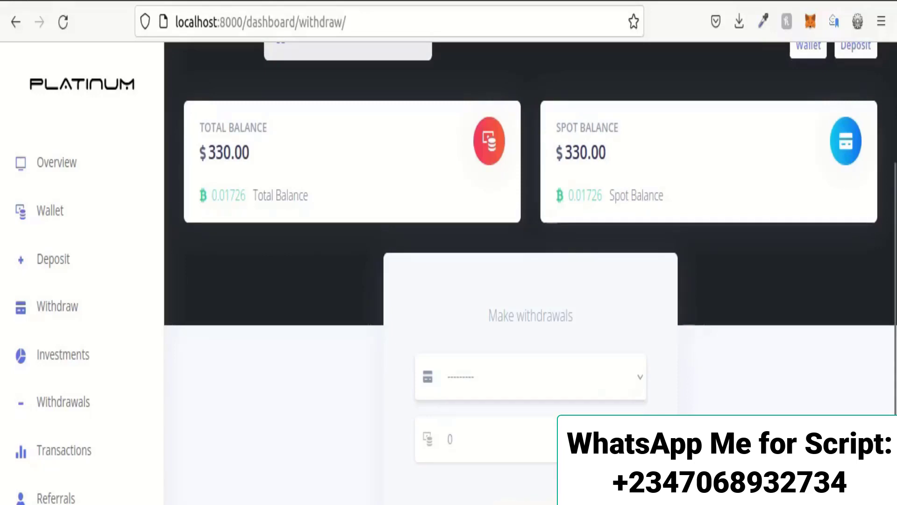
click(510, 444)
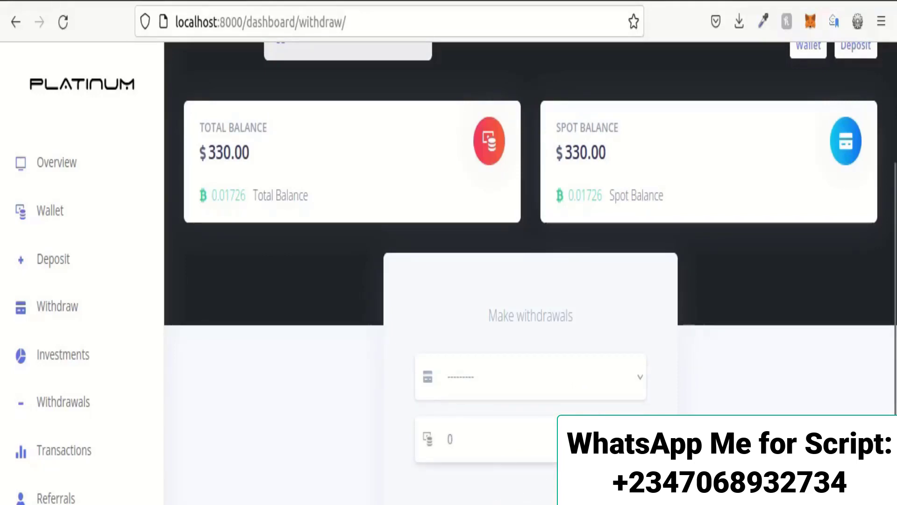
click(71, 364)
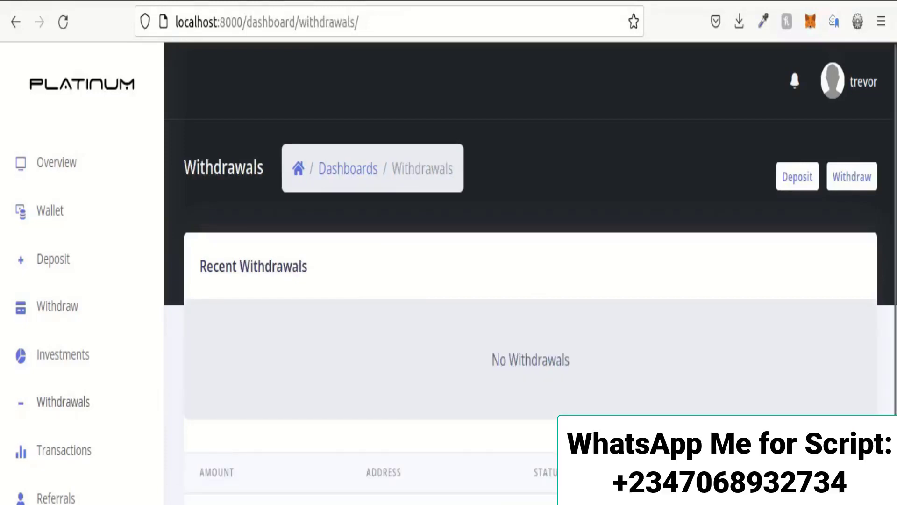
Scroll the Transactions page to view its Total orders chart
scroll(530, 257, down, 2)
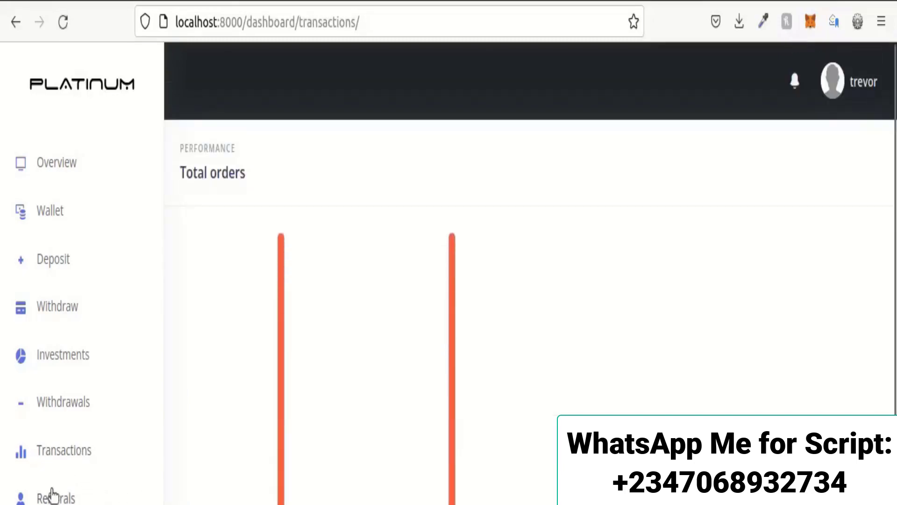
Open Referrals and review the QR code, referral link, $0 rewards and Downlines table
click(52, 494)
scroll(530, 280, down, 5)
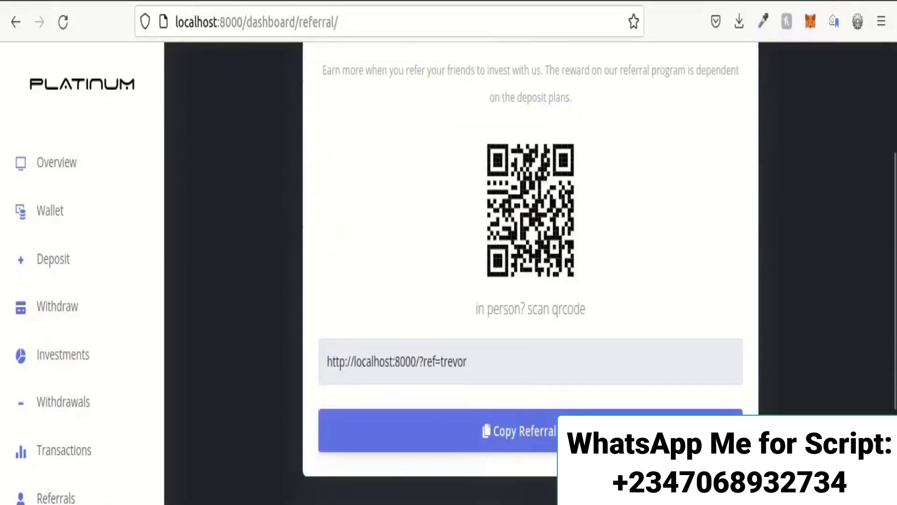
scroll(530, 280, up, 2)
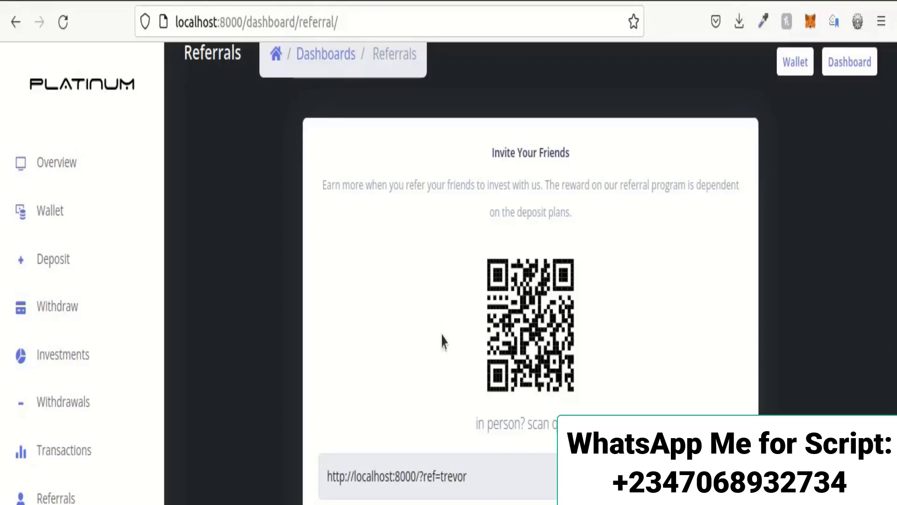
scroll(442, 344, down, 10)
scroll(436, 347, up, 4)
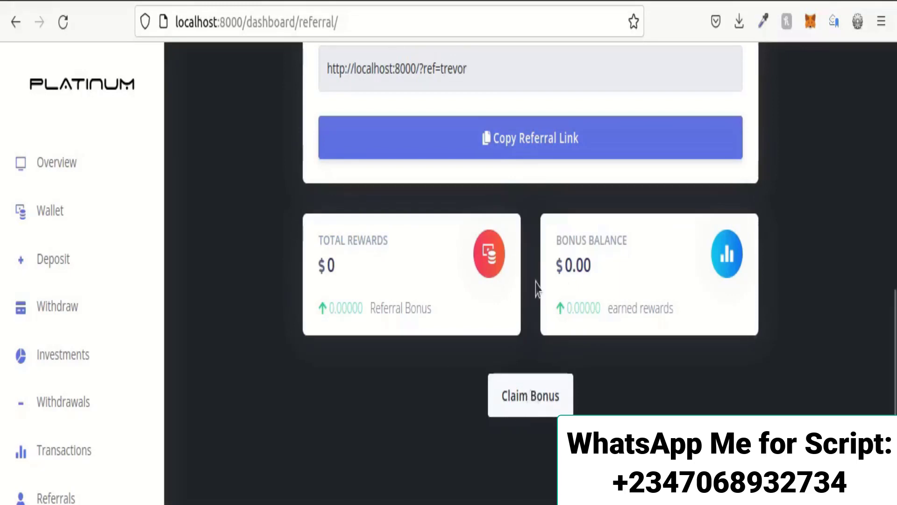
scroll(255, 368, down, 5)
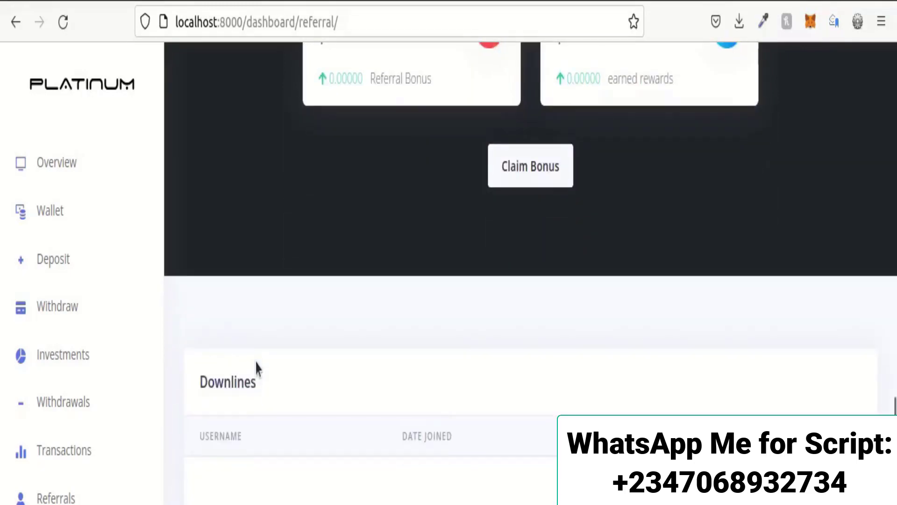
scroll(250, 372, up, 10)
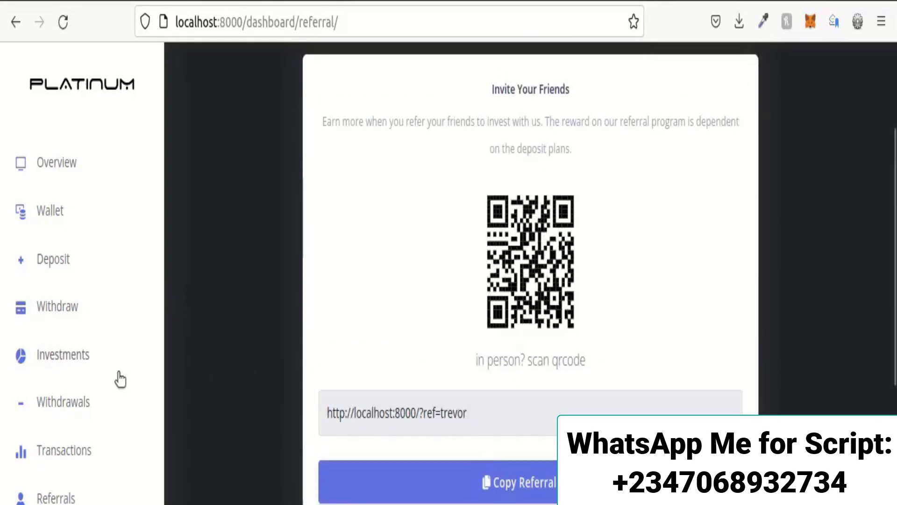
scroll(343, 425, up, 4)
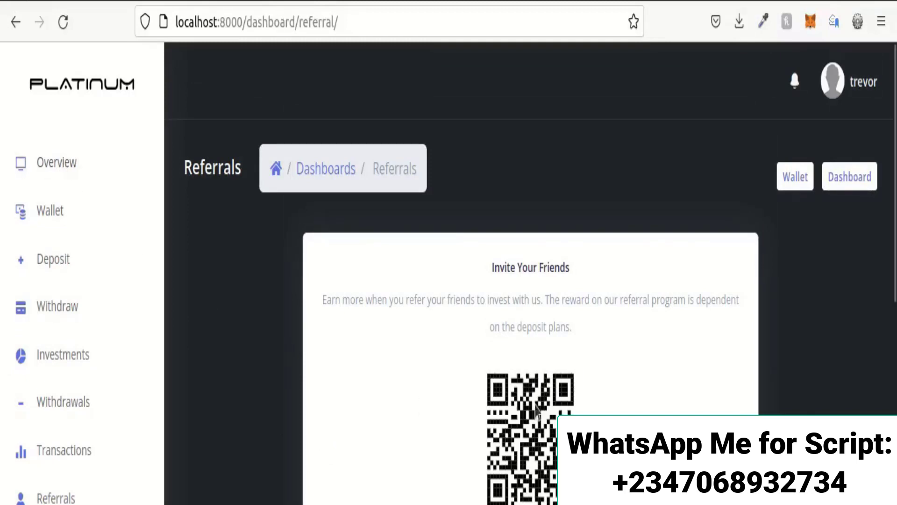
Choose Admin Dashboard from the username menu to see 1 user, 1 investment, 1 deposit, 0 withdrawals
click(856, 78)
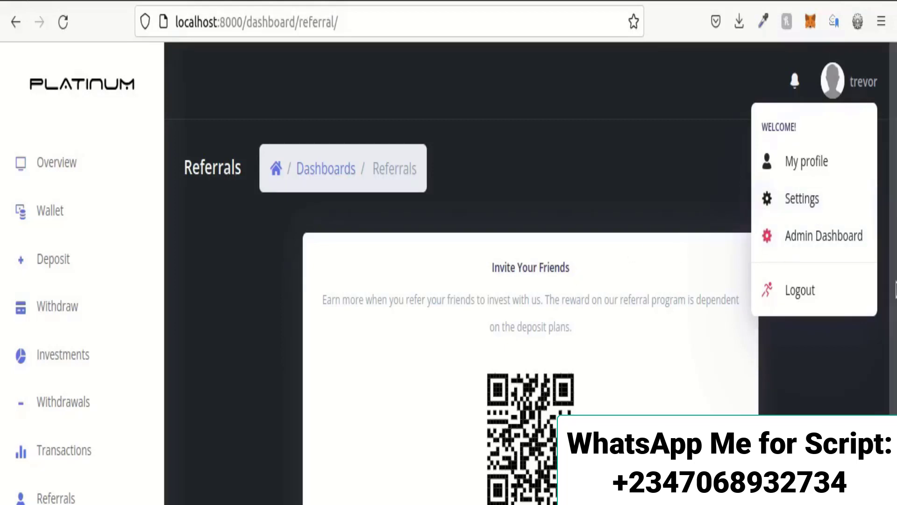
click(814, 239)
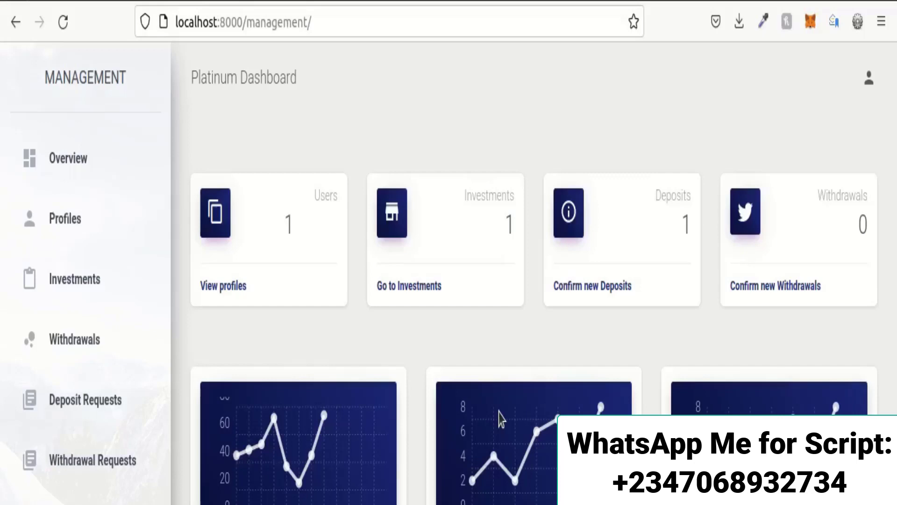
Scroll the management dashboard and open Messages to show the Email Users form
scroll(473, 384, down, 8)
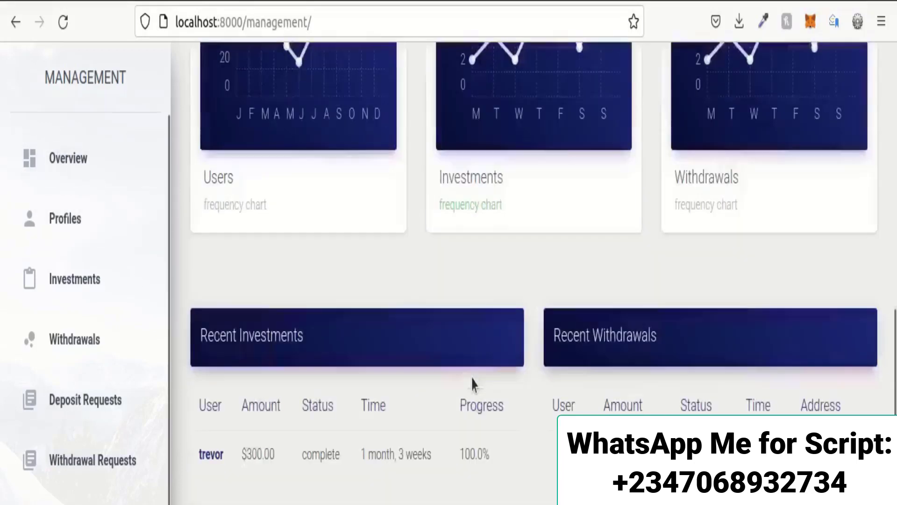
scroll(472, 379, up, 8)
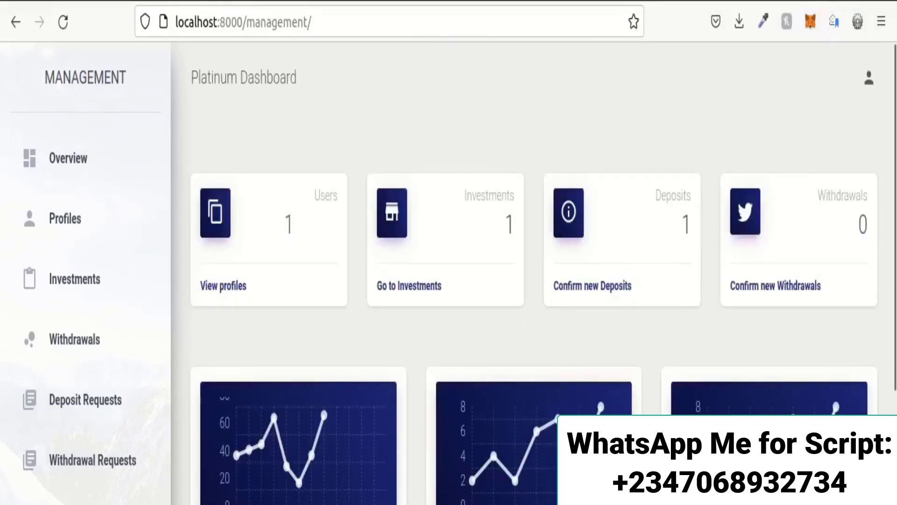
scroll(217, 312, down, 5)
scroll(217, 312, up, 5)
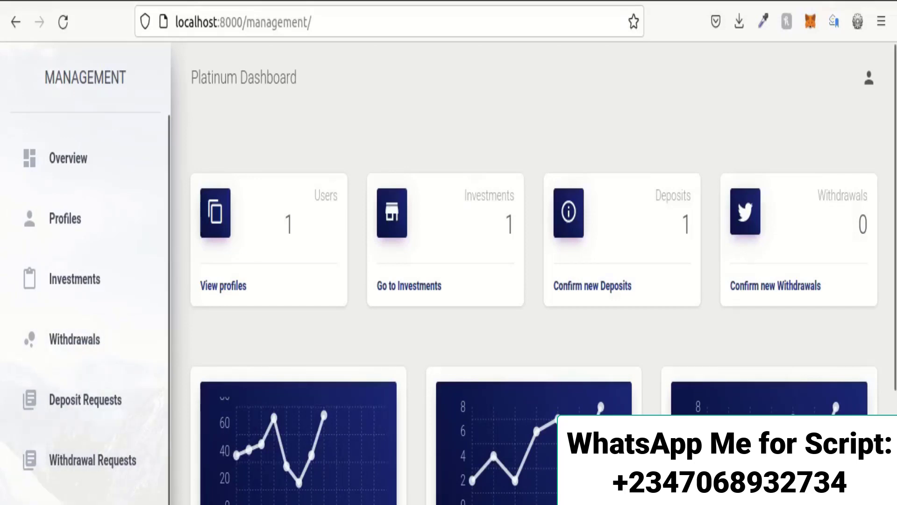
scroll(58, 488, down, 3)
click(59, 486)
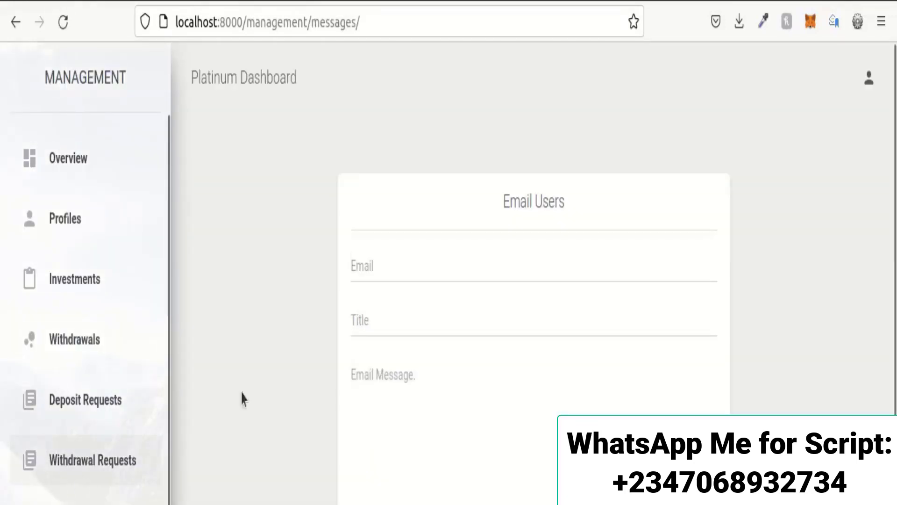
Inspect the Email field and Email all users checkbox, then open the Django administration site
click(428, 274)
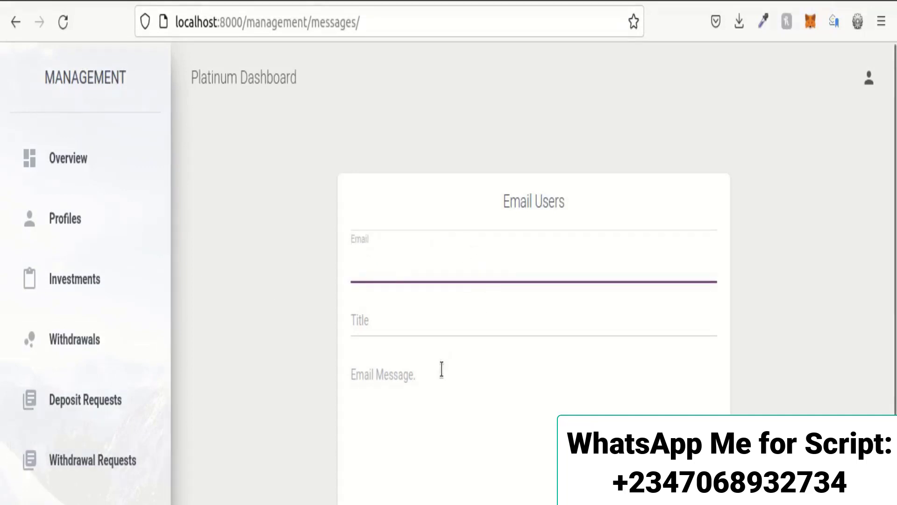
scroll(458, 480, down, 3)
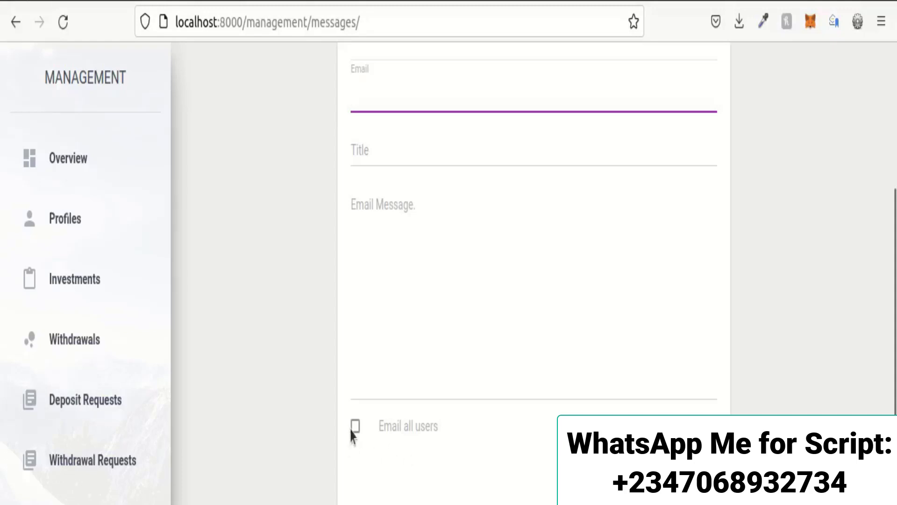
scroll(372, 441, up, 3)
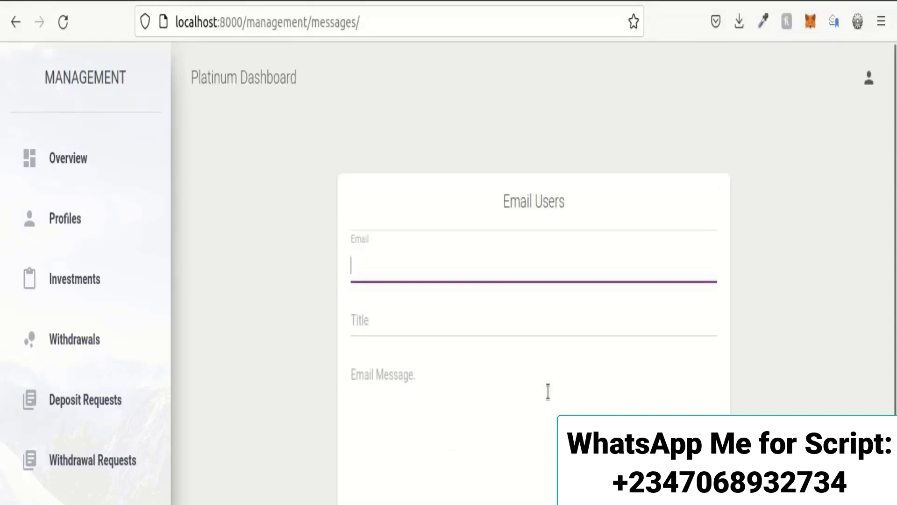
scroll(548, 391, down, 3)
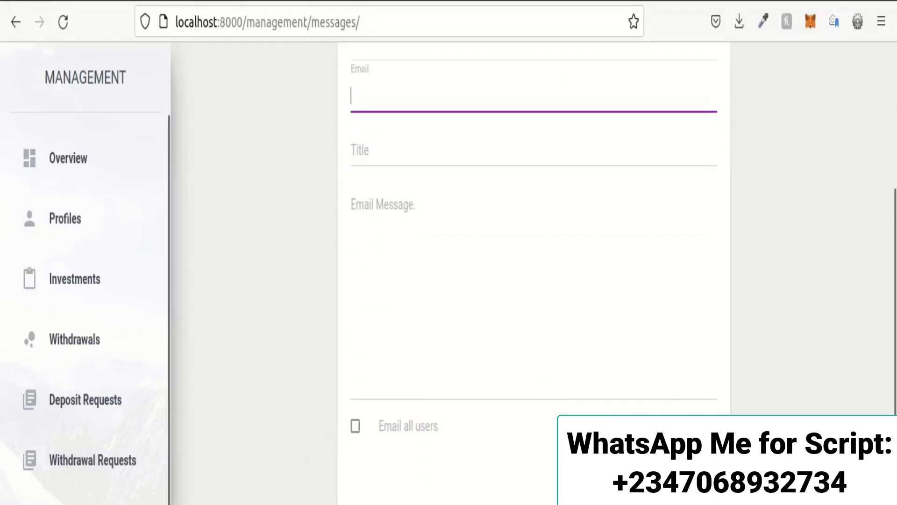
scroll(312, 488, up, 3)
scroll(109, 488, down, 2)
scroll(109, 488, down, 1)
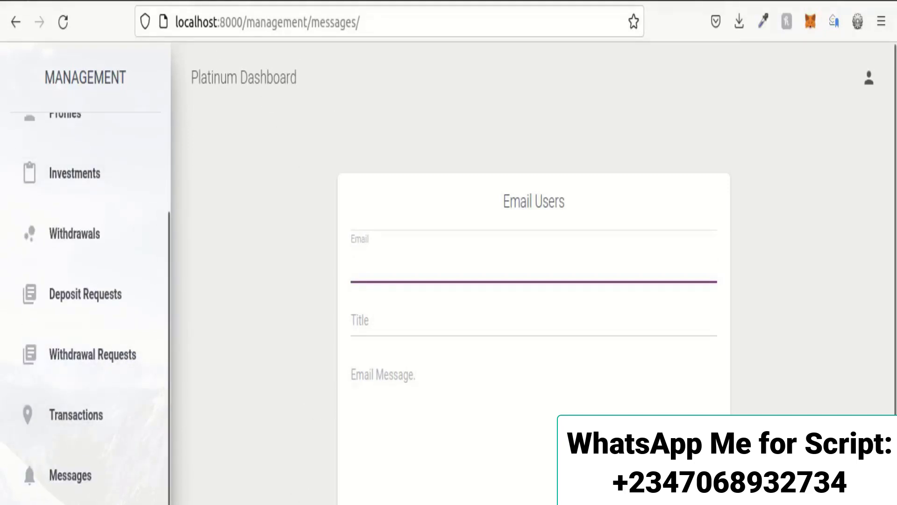
click(70, 475)
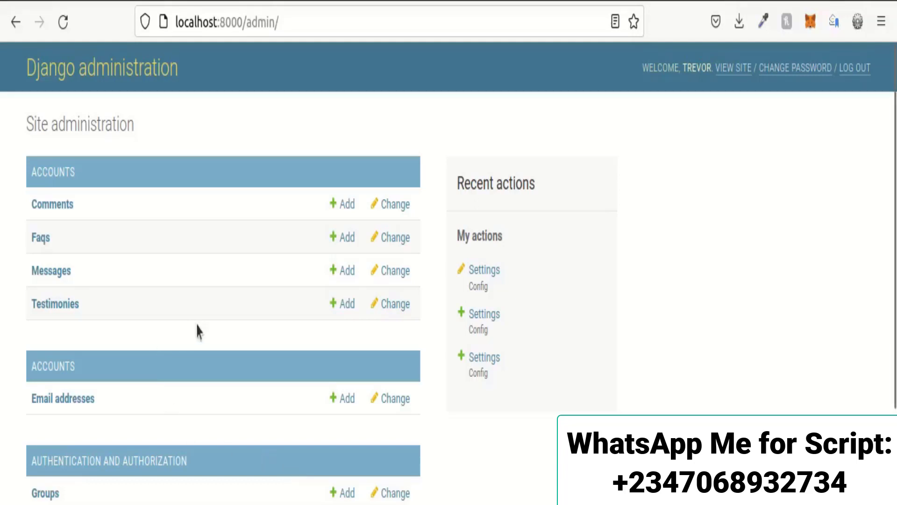
scroll(229, 327, down, 8)
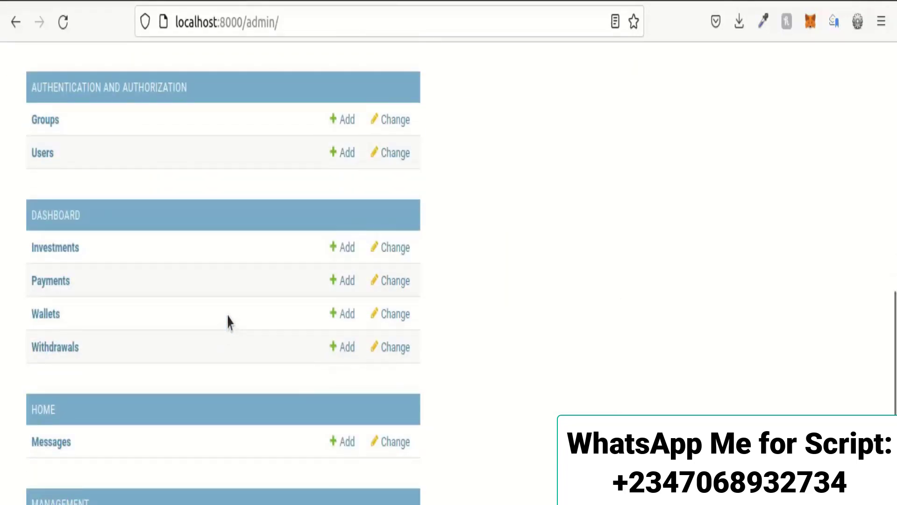
scroll(229, 324, up, 8)
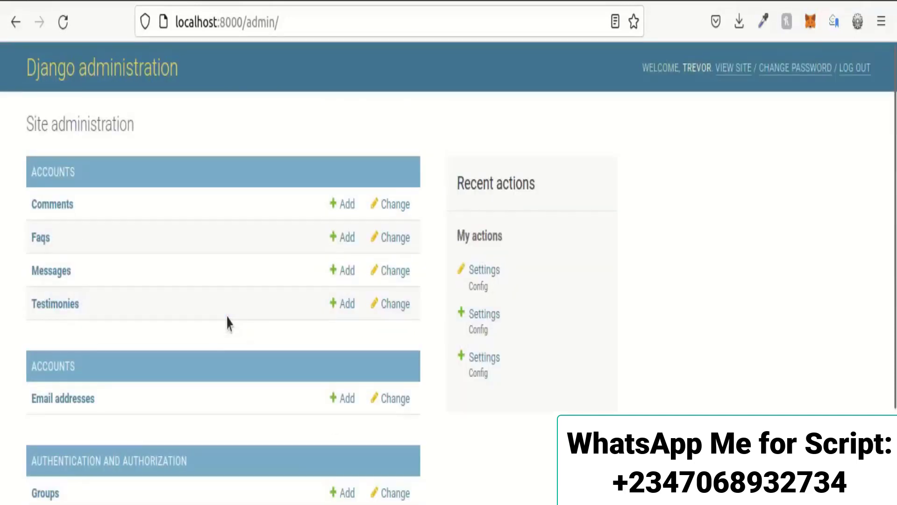
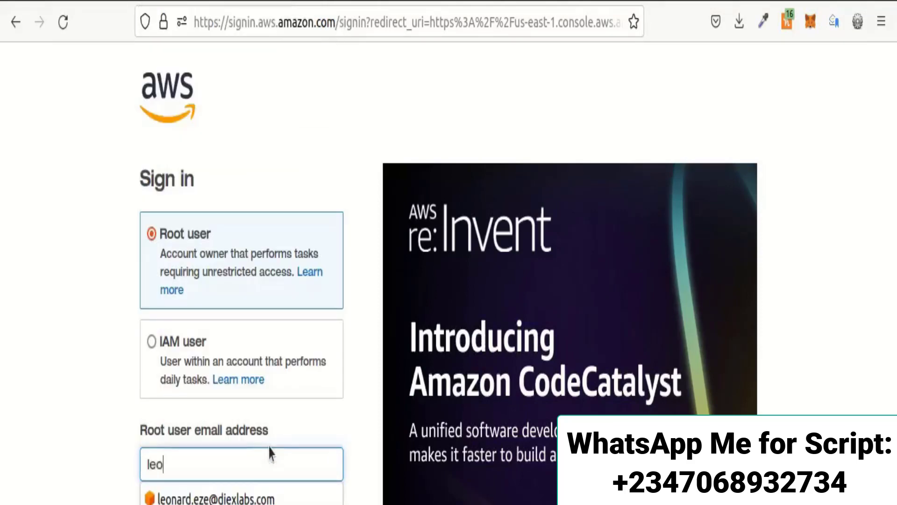
Fill the root user e-mail field with the saved autocomplete suggestion
key(Down)
key(Return)
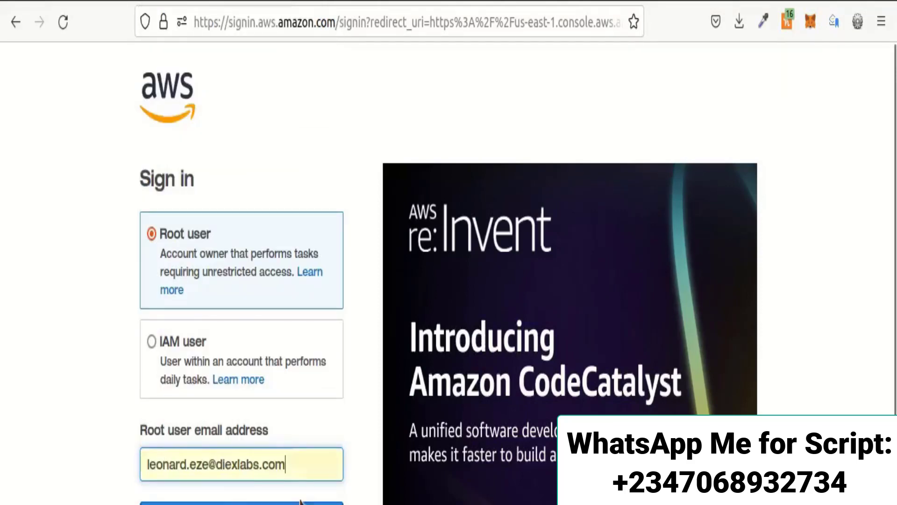
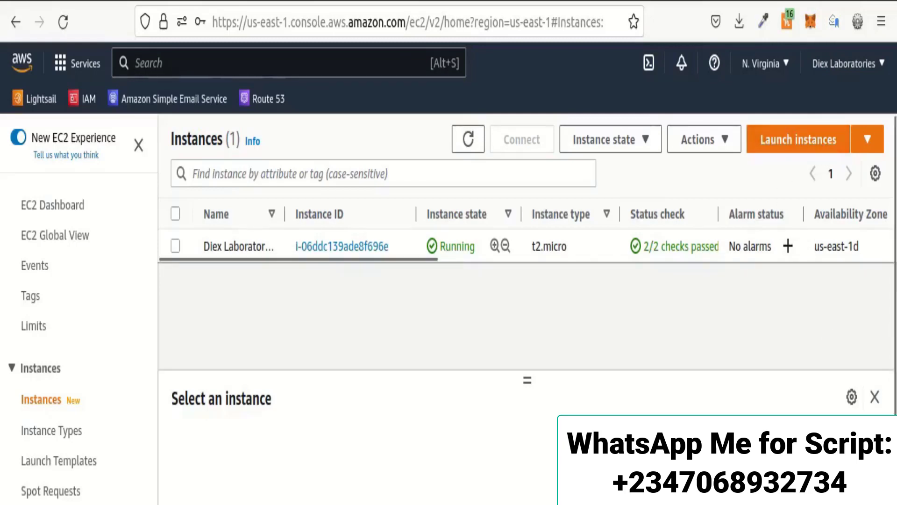
Begin a new EC2 instance launch and enter 'Platinum' as the instance name
click(782, 142)
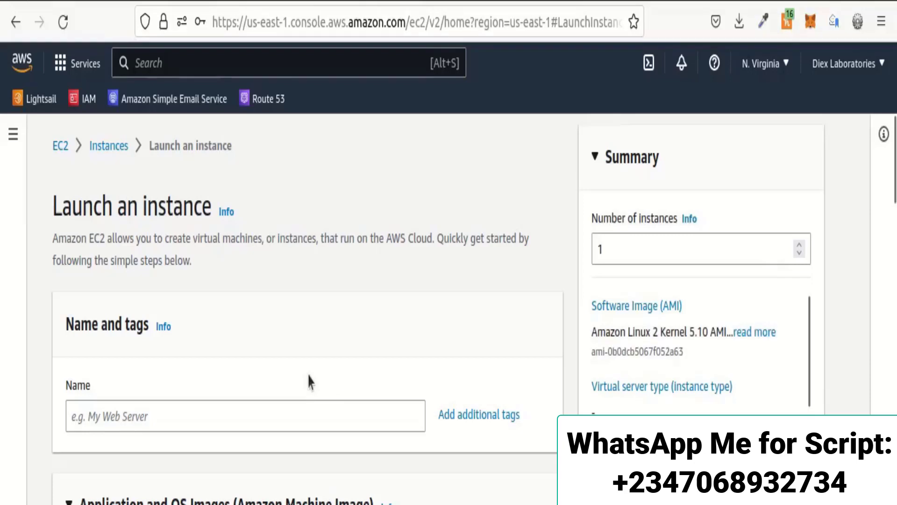
scroll(270, 397, down, 5)
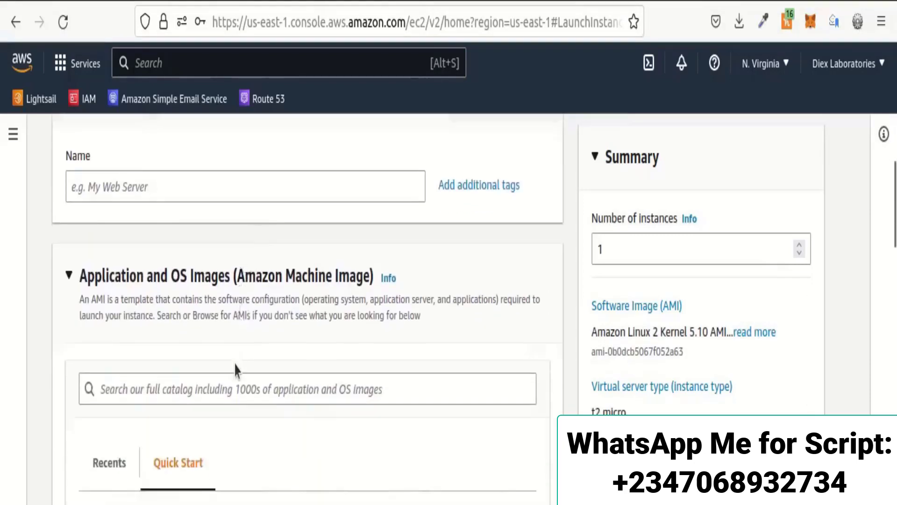
click(128, 189)
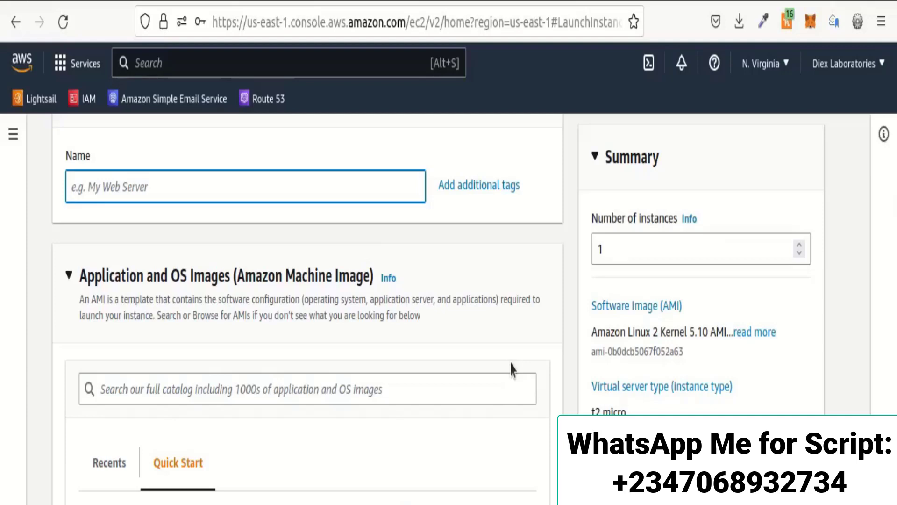
text(Platinum)
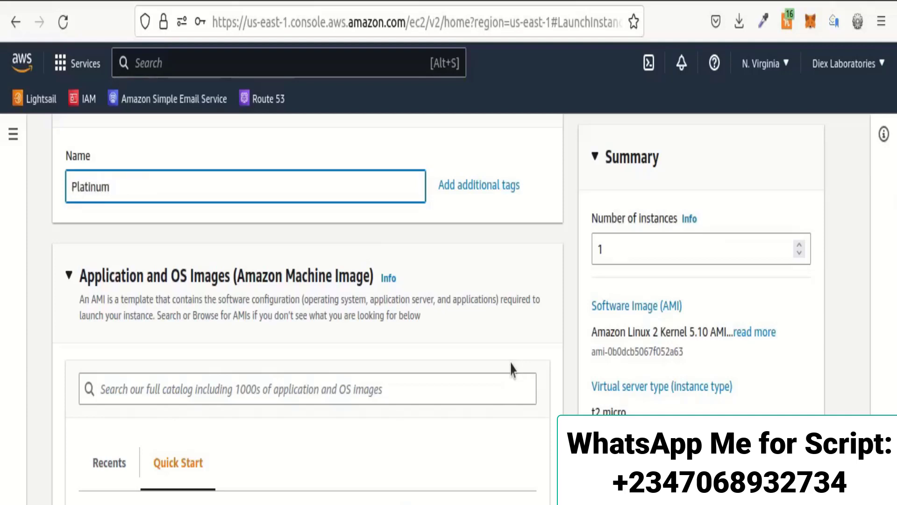
scroll(254, 280, down, 5)
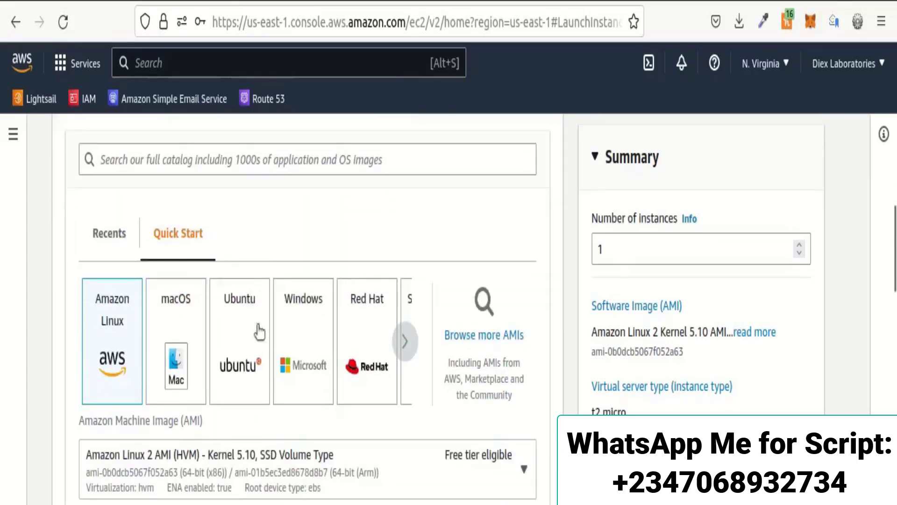
Pick the Ubuntu Server 22.04 LTS image and the 'platinum' key pair
click(255, 357)
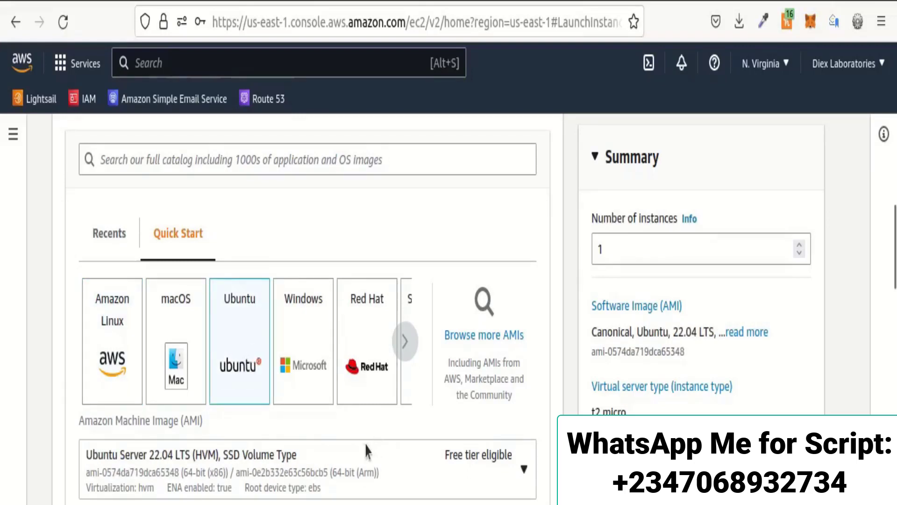
scroll(366, 448, down, 5)
scroll(299, 477, down, 7)
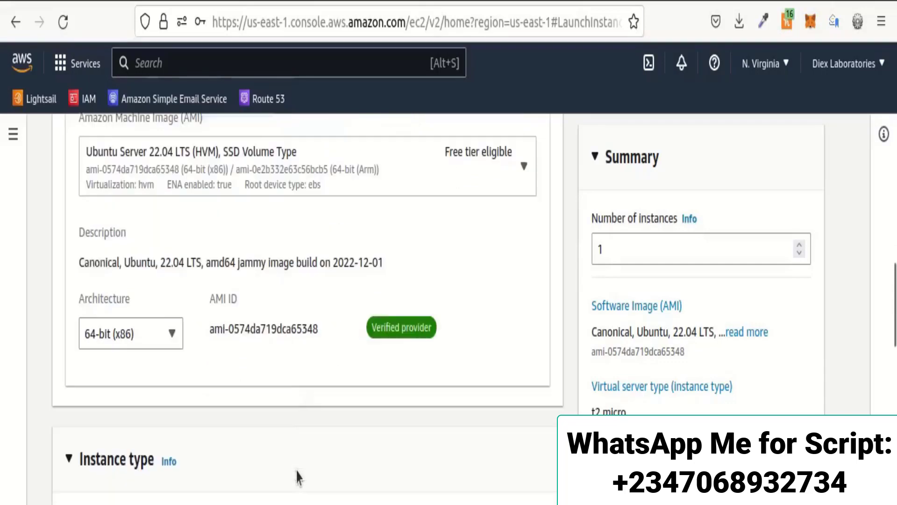
scroll(297, 477, down, 7)
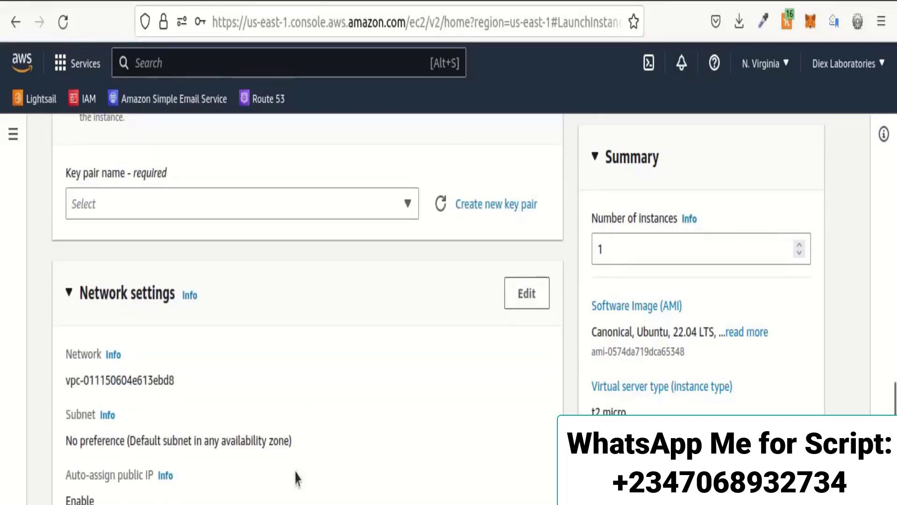
click(250, 208)
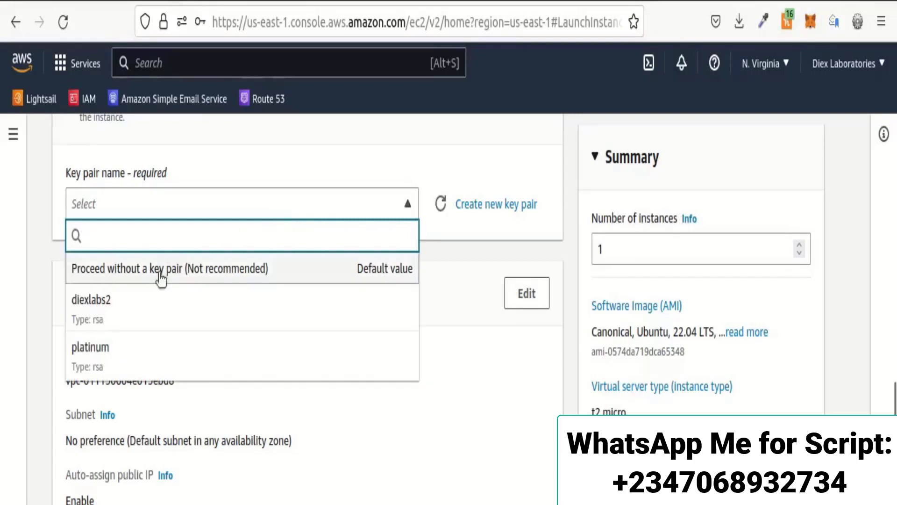
click(133, 361)
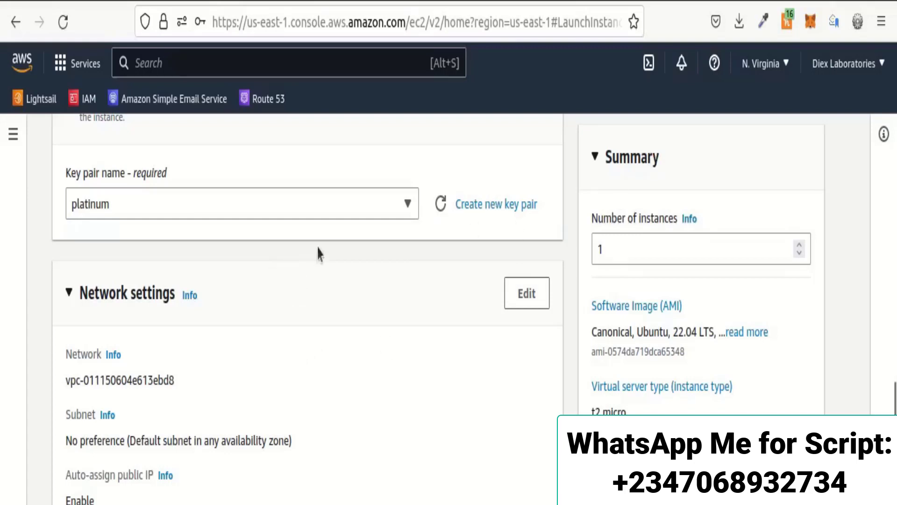
Enable HTTPS and HTTP access from the internet and launch with 8 GiB gp2 storage
scroll(316, 264, down, 2)
scroll(316, 268, down, 2)
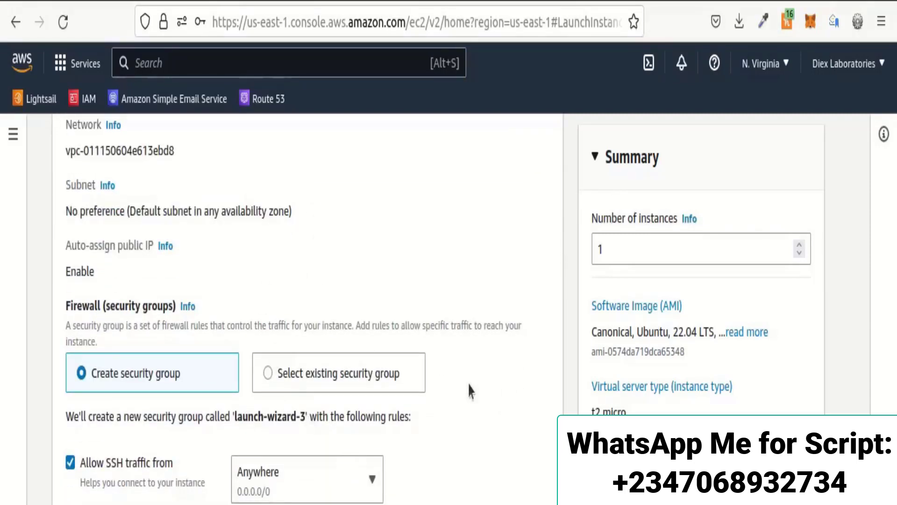
scroll(289, 389, down, 4)
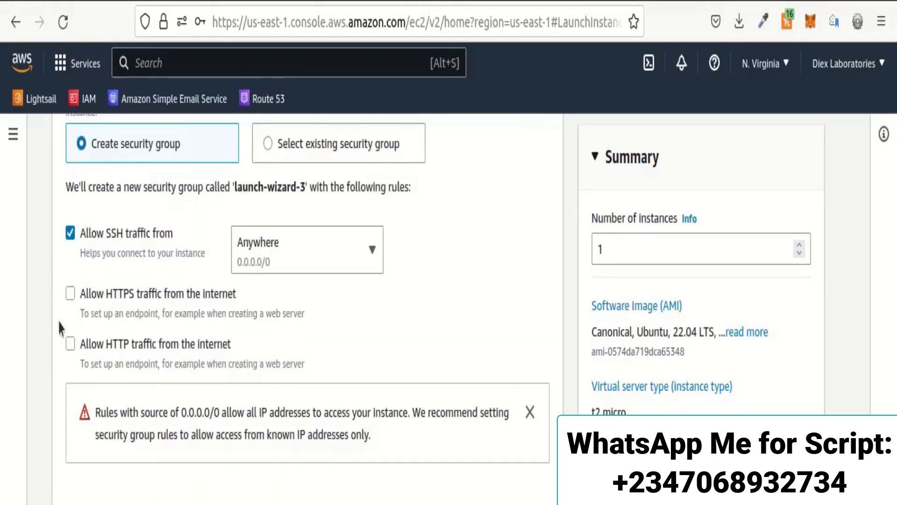
click(70, 293)
click(69, 343)
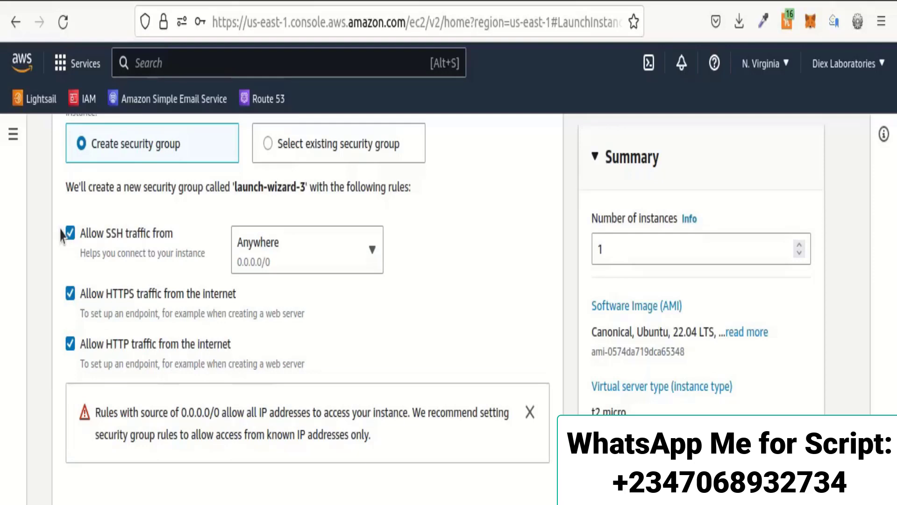
scroll(180, 271, down, 6)
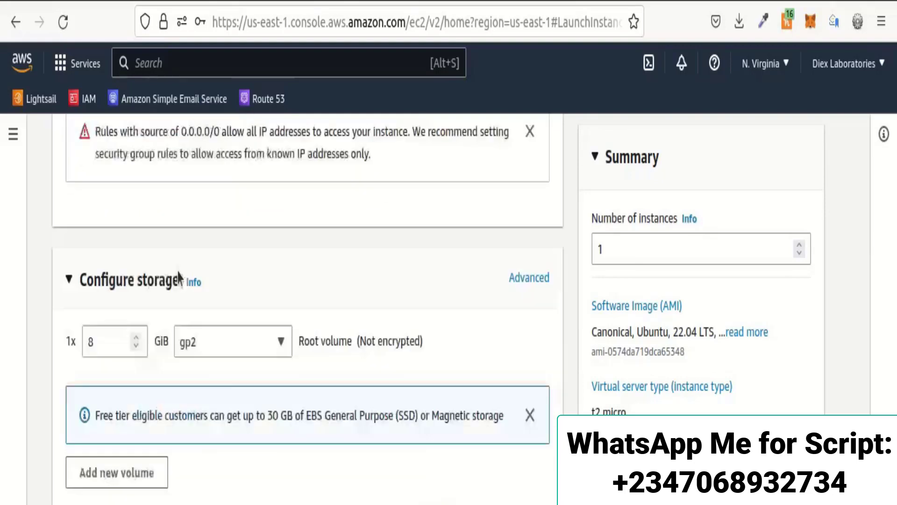
scroll(261, 279, up, 2)
scroll(275, 279, up, 5)
scroll(276, 277, down, 7)
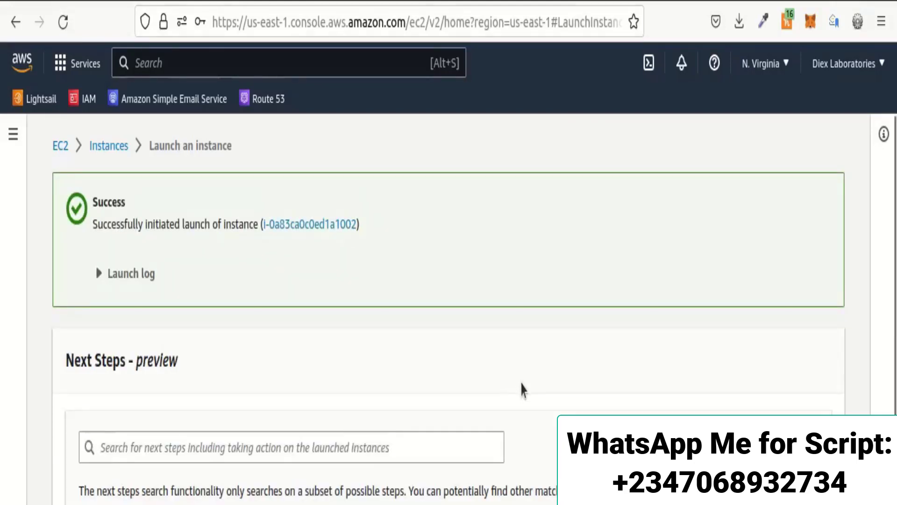
Check the instances list until Platinum shows as a running t2.micro instance
scroll(527, 394, down, 5)
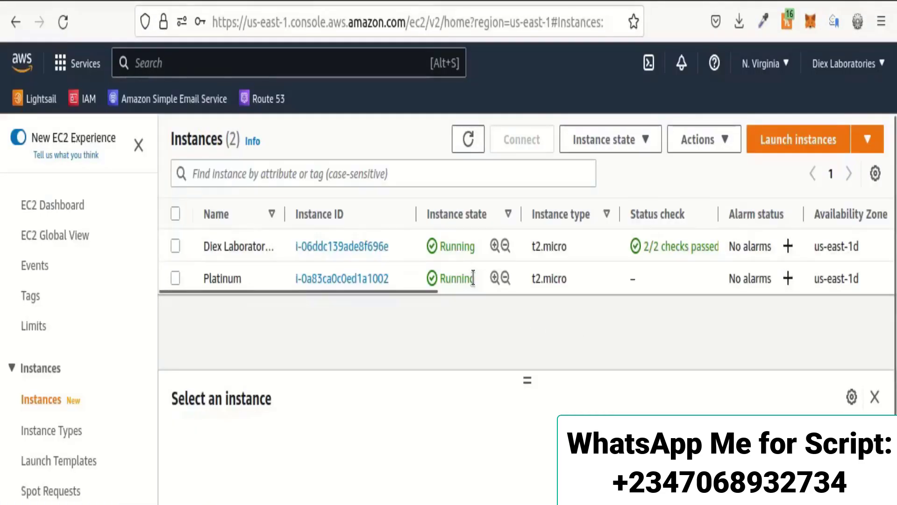
Scroll the instances table sideways to reveal the Public IPv4 columns
drag(411, 289, 429, 306)
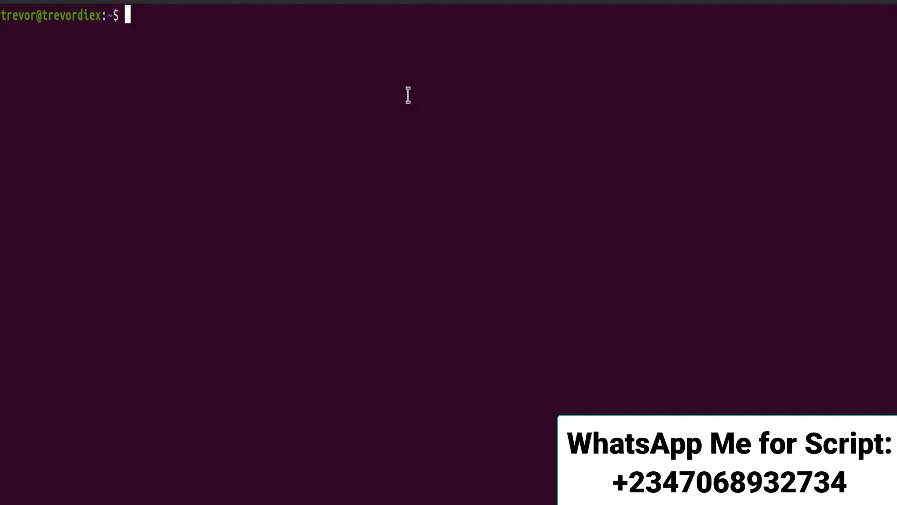
key(ctrl+r)
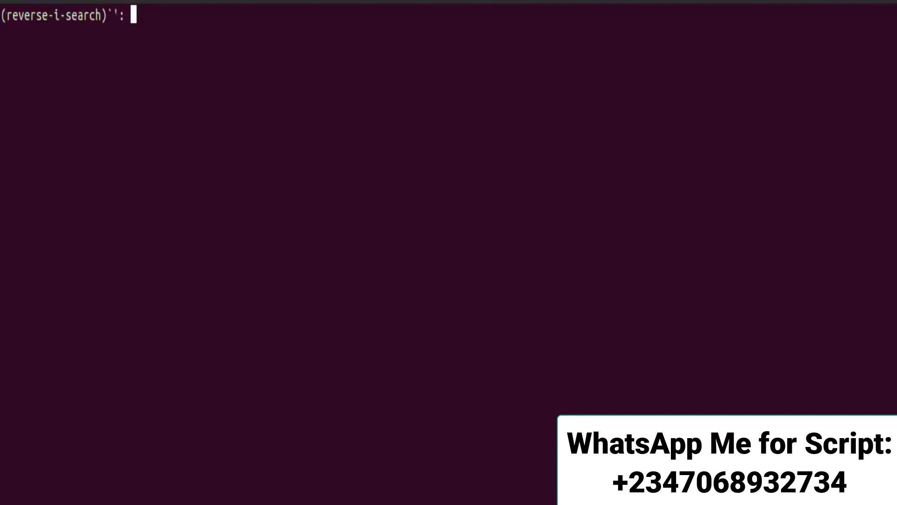
text(ssh)
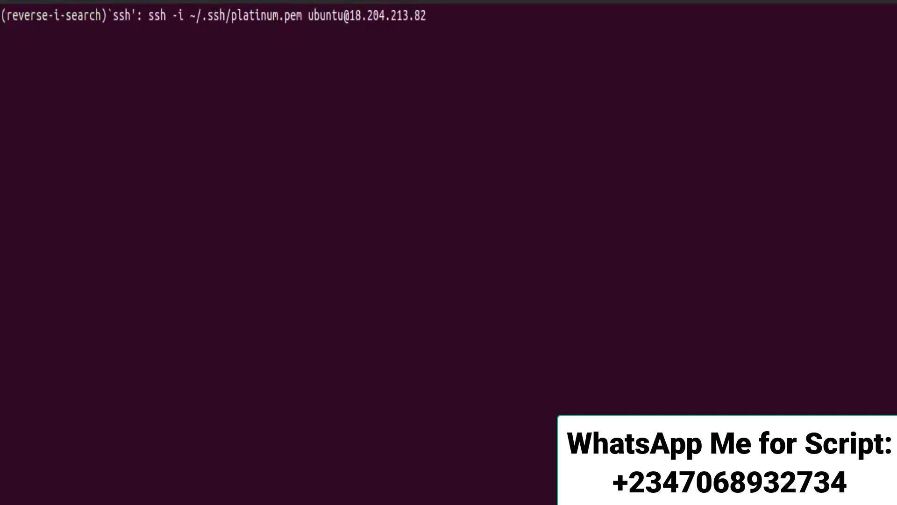
key(Return)
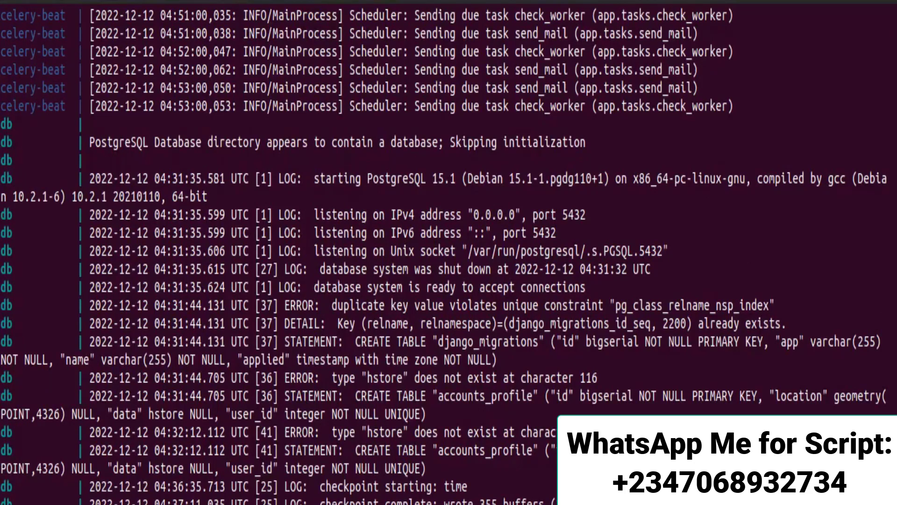
Open a new Firefox tab and start entering platinum.preview.diexlabs.com
scroll(449, 252, down, 1)
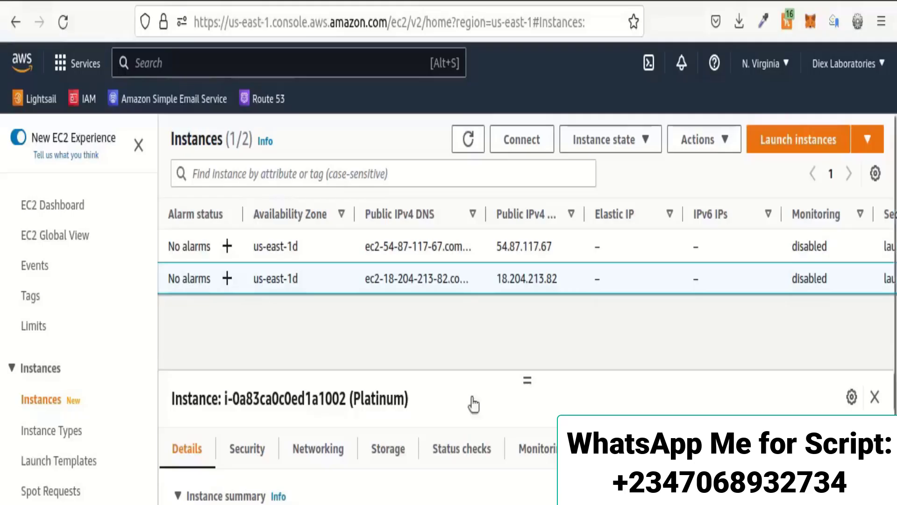
key(ctrl+t)
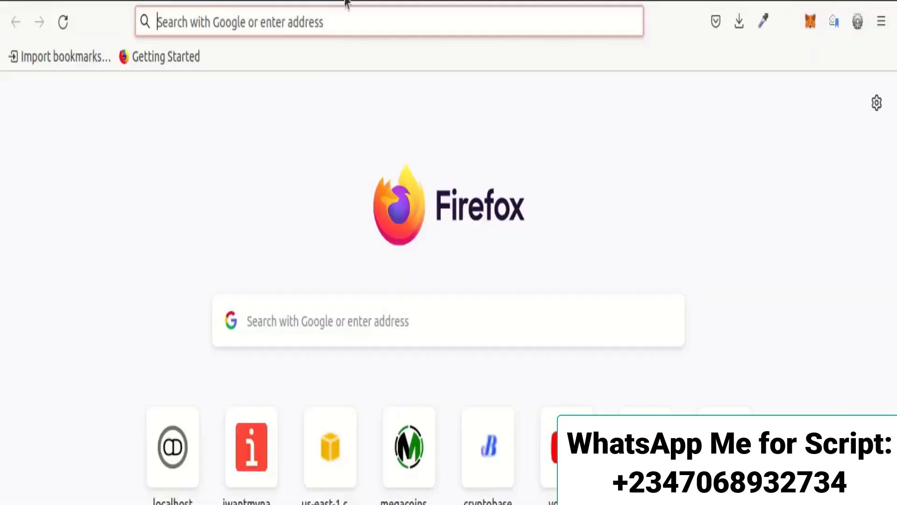
click(352, 19)
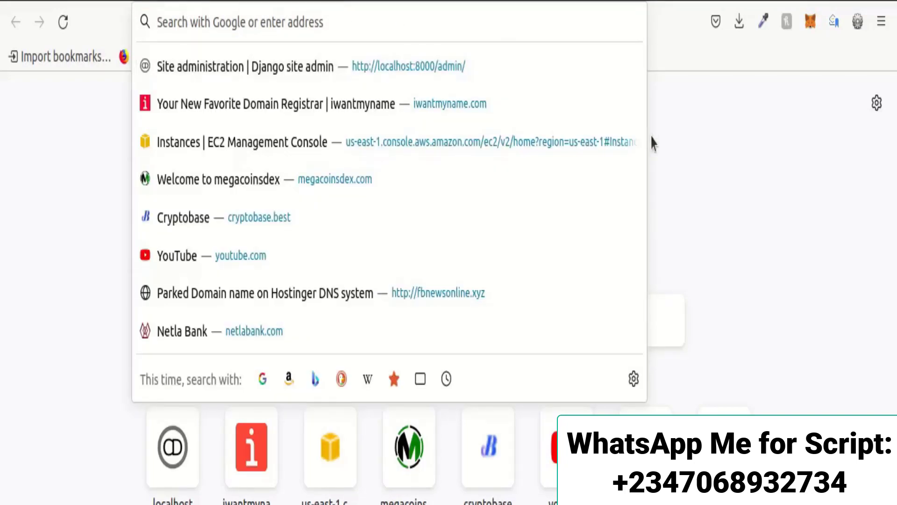
text(pre)
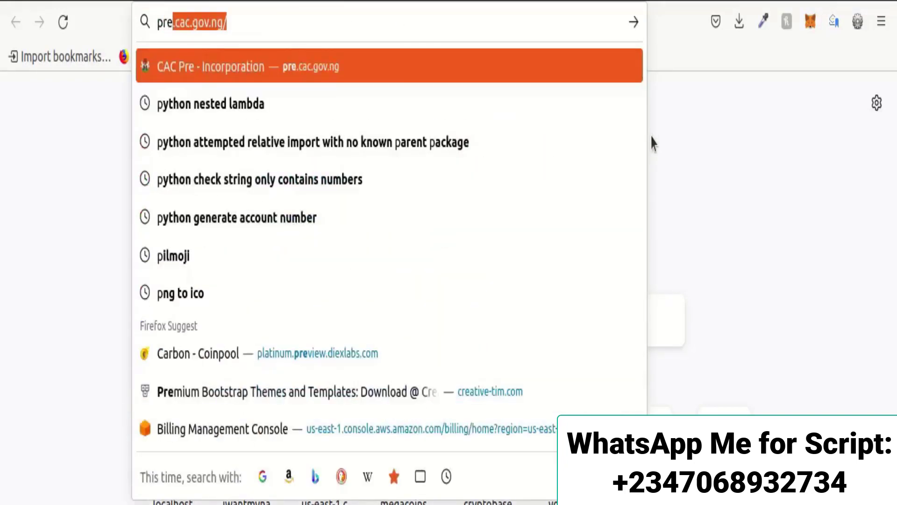
key(BackSpace)
key(BackSpace)
key(BackSpace)
Load platinum.preview.diexlabs.com and scroll through the hero and benefits sections
text(latinum.preview.diexlabs.com/)
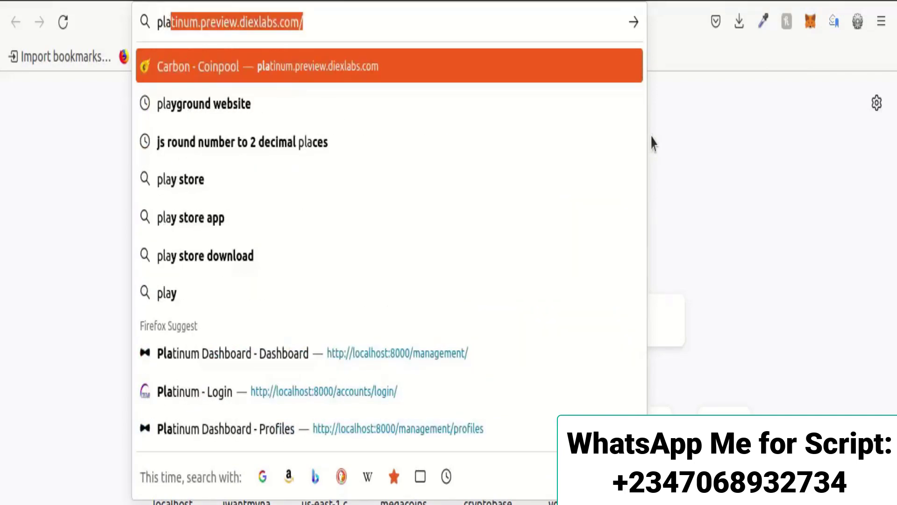
key(Return)
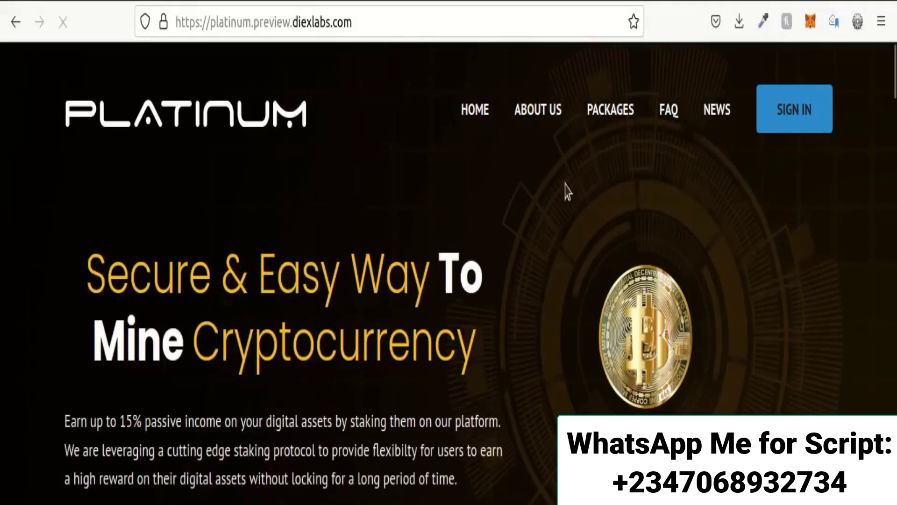
scroll(645, 336, down, 5)
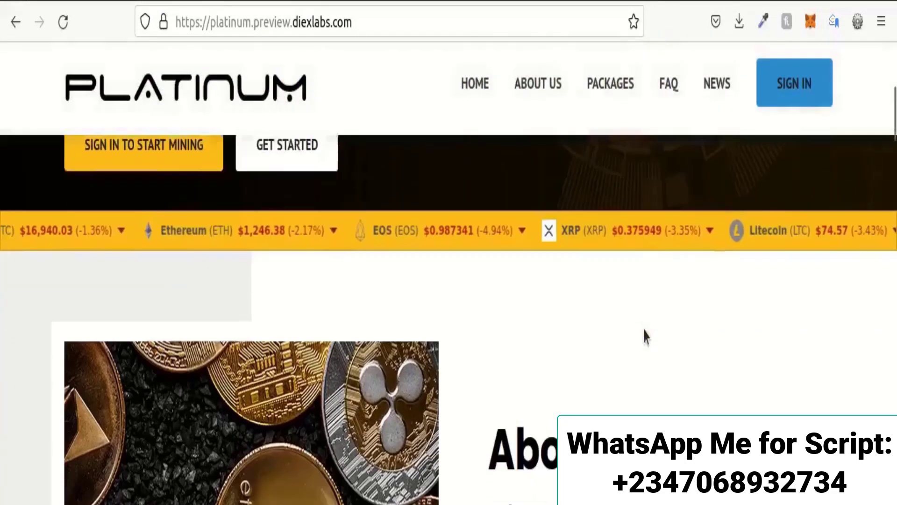
scroll(645, 336, up, 5)
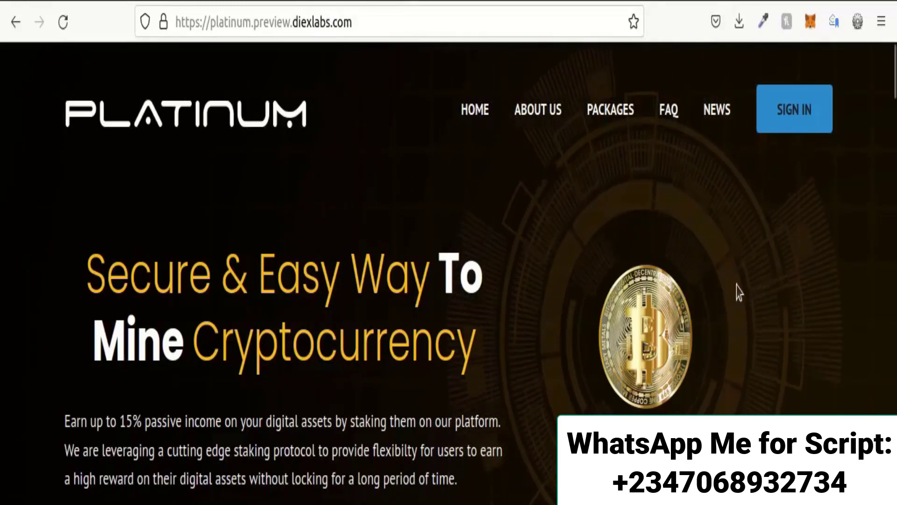
scroll(411, 294, down, 2)
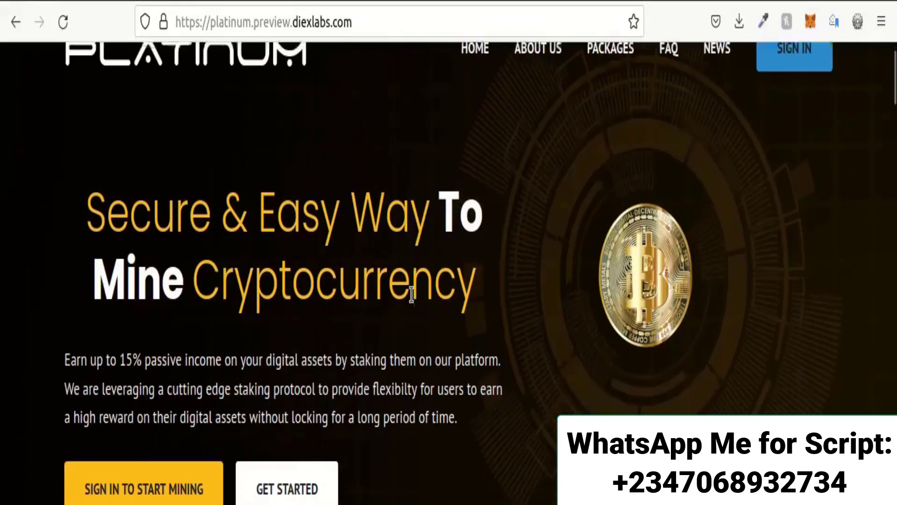
scroll(411, 295, down, 12)
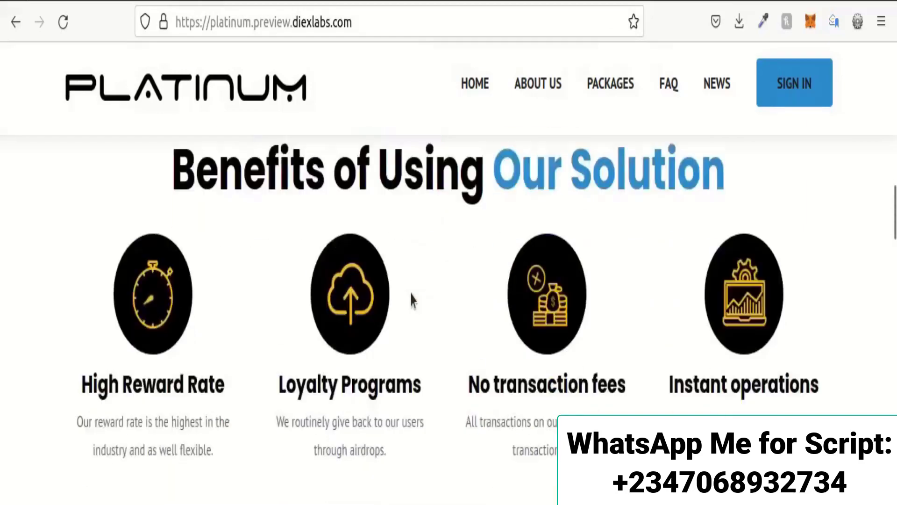
scroll(411, 298, down, 2)
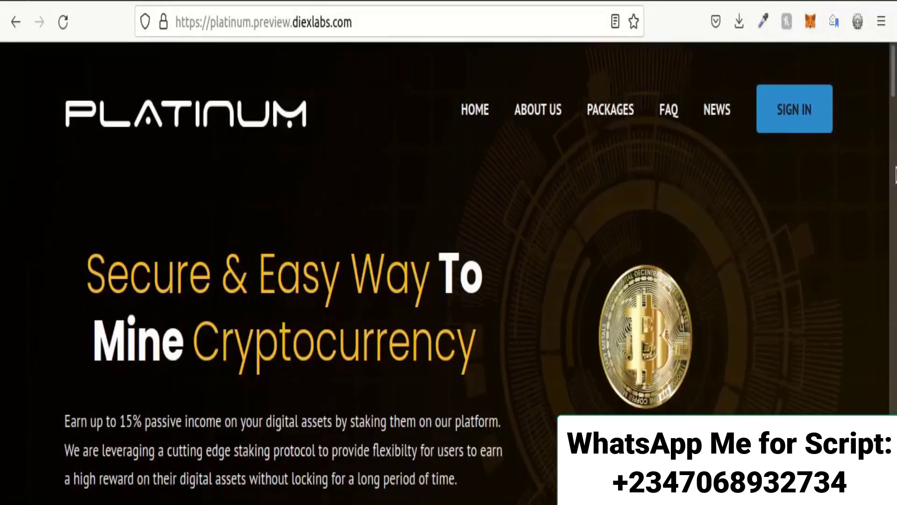